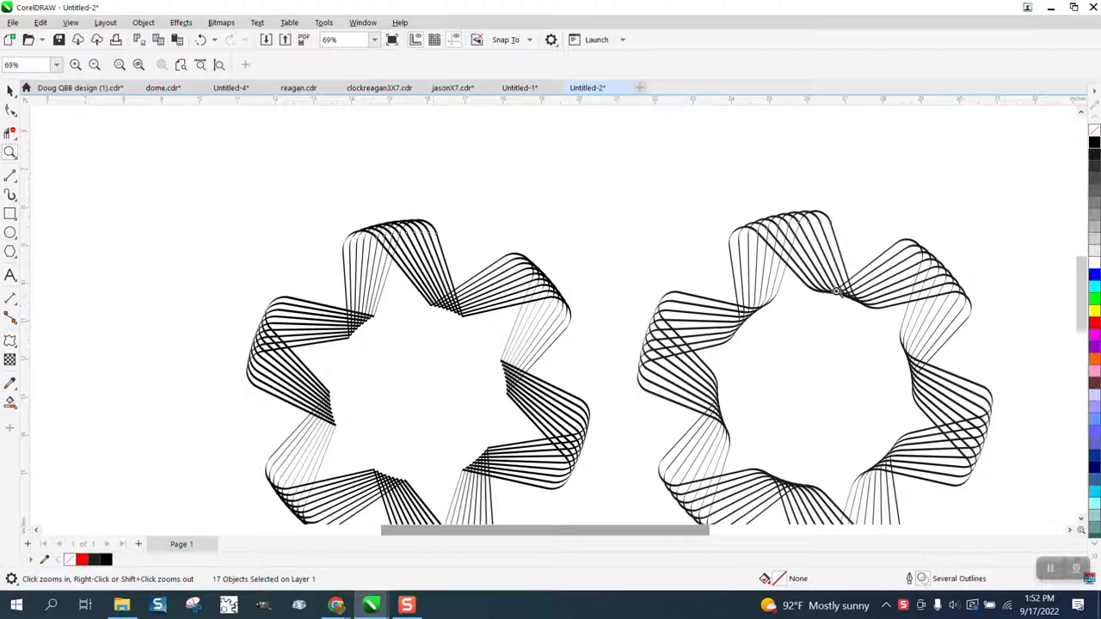
- Move the two finished spiral line designs together horizontally so the second one straddles the page's right edge
scroll(696, 281, down, 2)
drag(633, 244, 921, 434)
scroll(419, 226, down, 1)
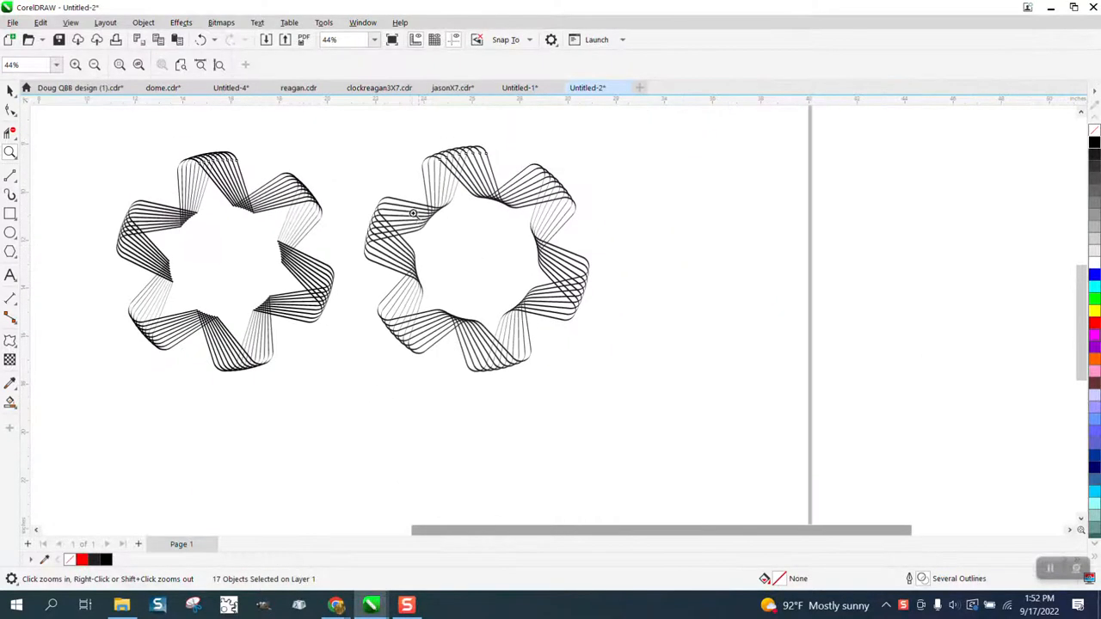
click(14, 257)
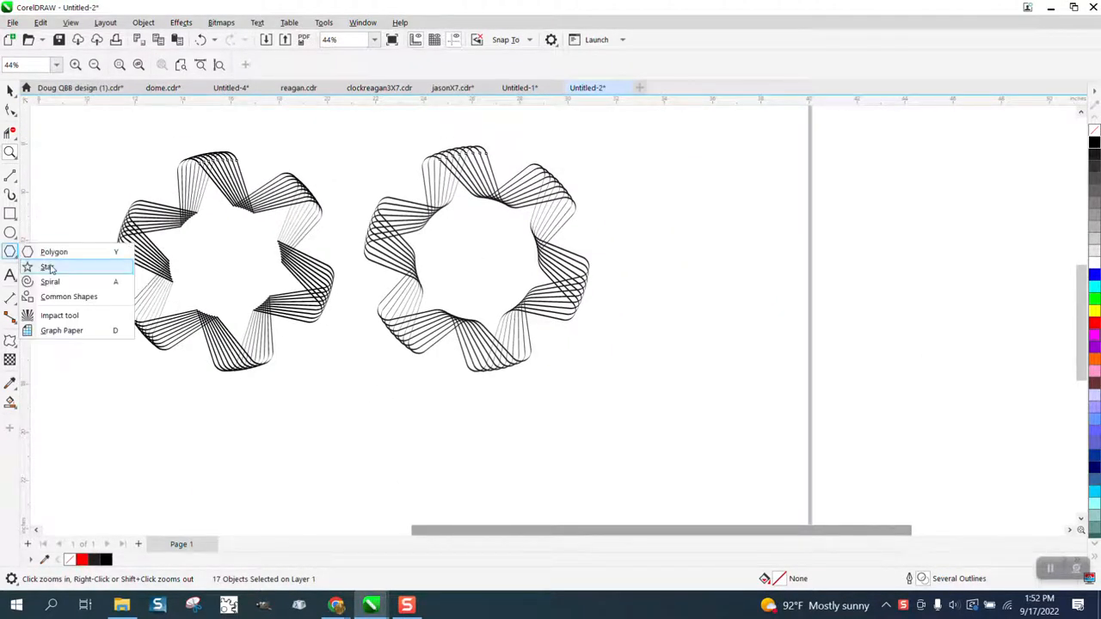
click(39, 268)
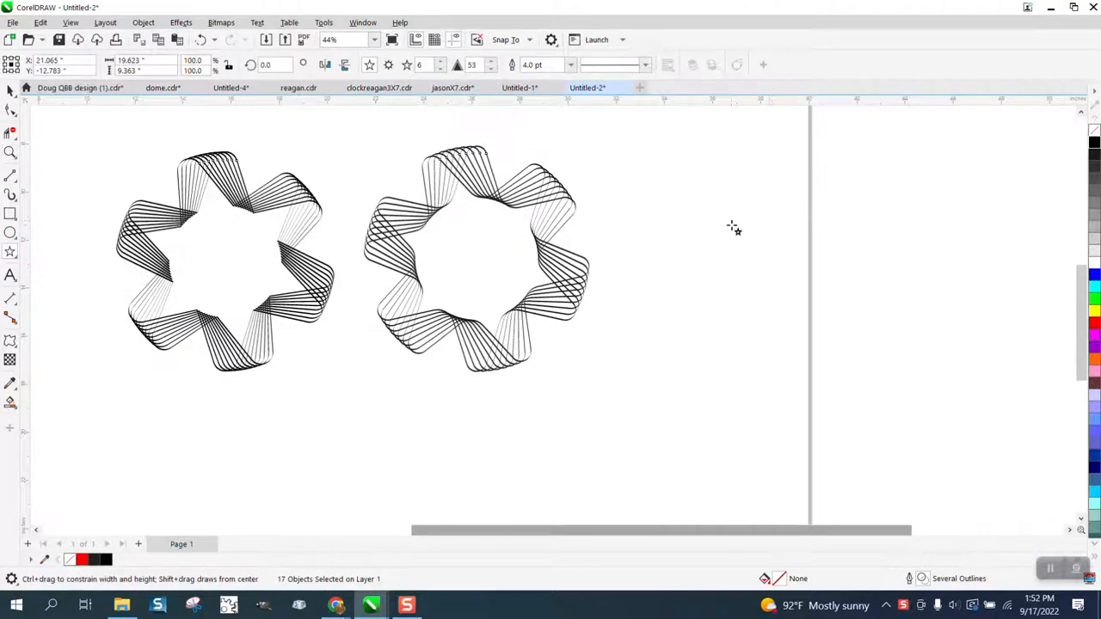
scroll(730, 227, down, 1)
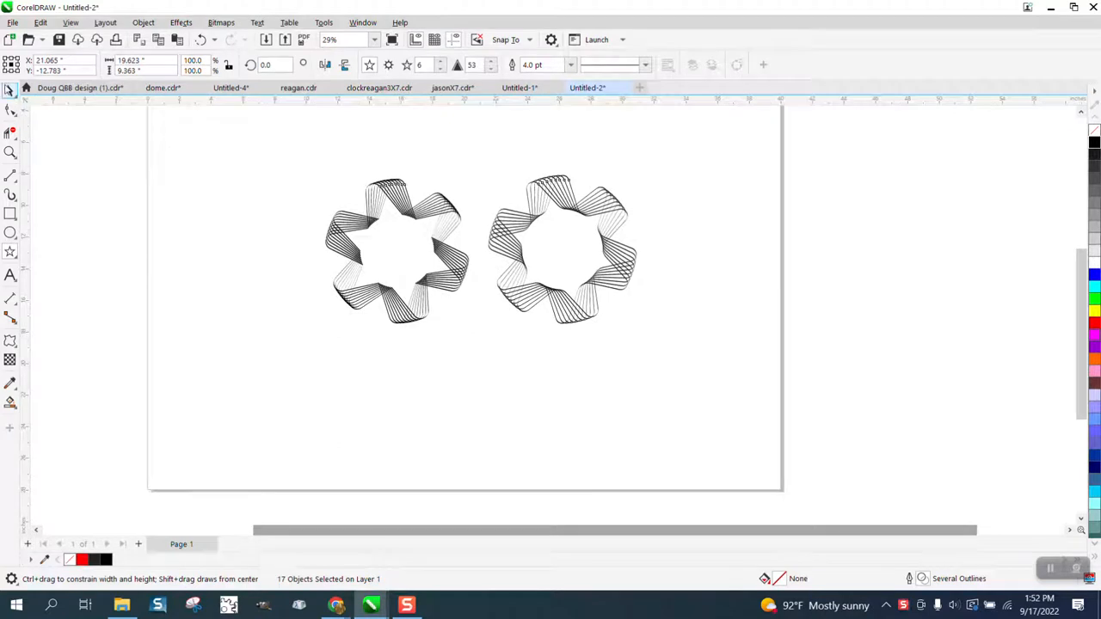
click(10, 89)
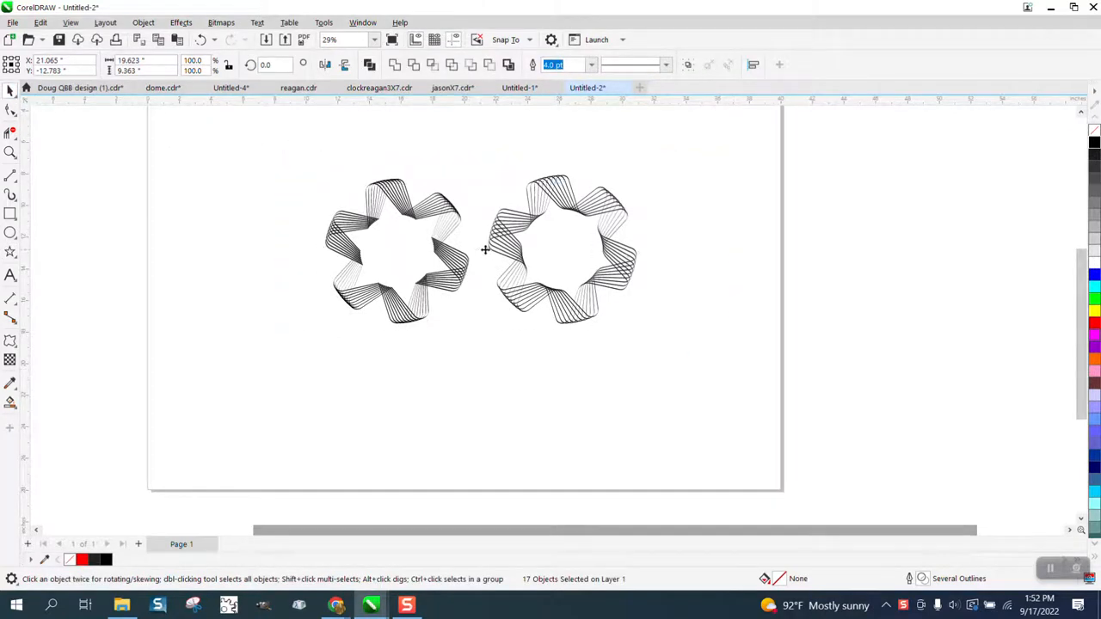
drag(478, 248, 715, 249)
- Draw a six-pointed star about 12.4 by 14.3 inches at the center of the page
click(10, 251)
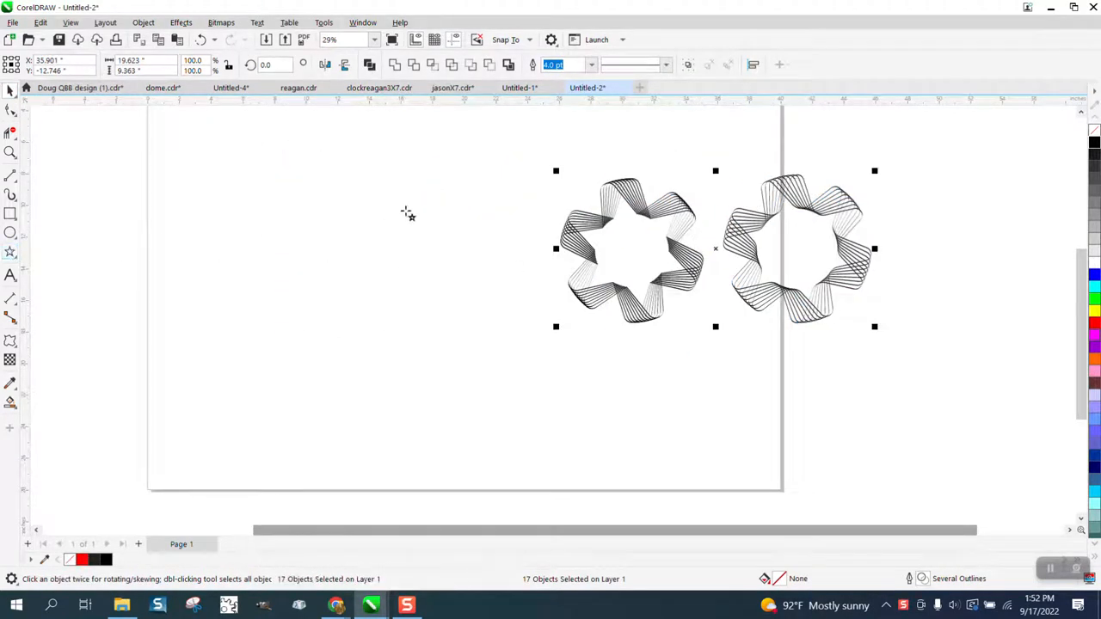
drag(461, 184, 295, 410)
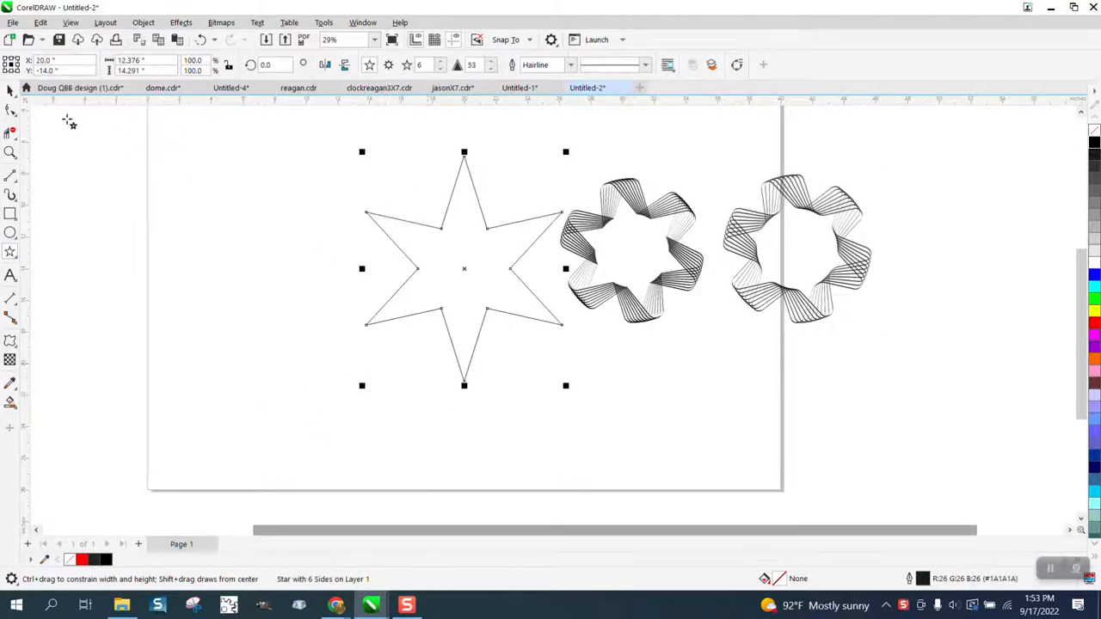
- Move the whole sharp-cornered line design away from the star, to a spot below the other finished design
click(10, 90)
drag(635, 214, 674, 294)
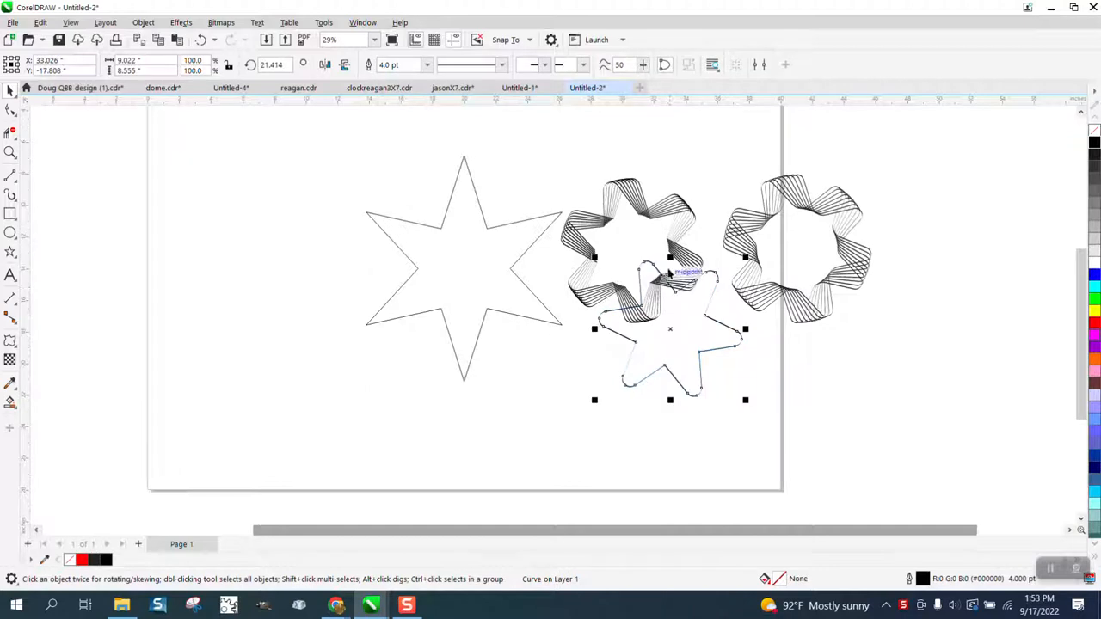
click(200, 40)
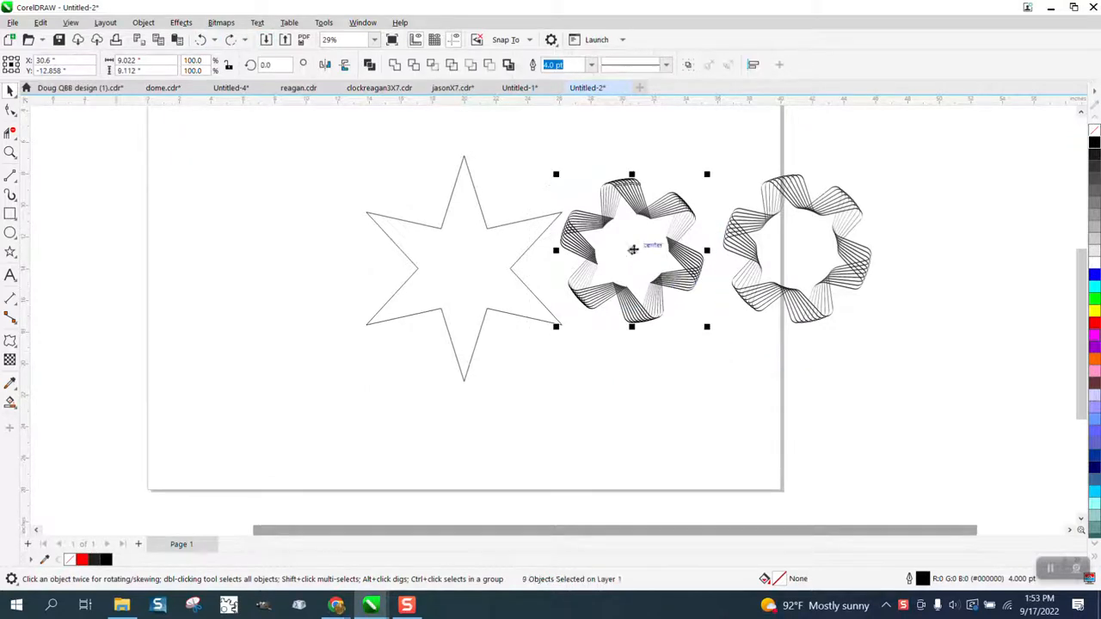
drag(634, 248, 849, 420)
- Fillet all corners of the six-pointed star with a 0.5-inch radius
click(495, 227)
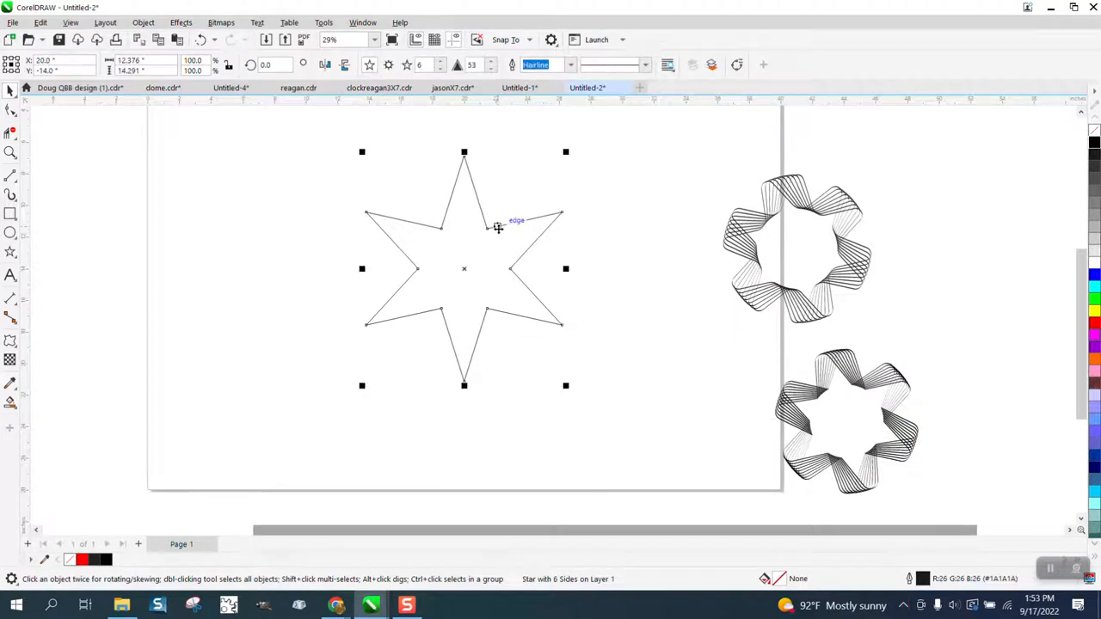
click(360, 24)
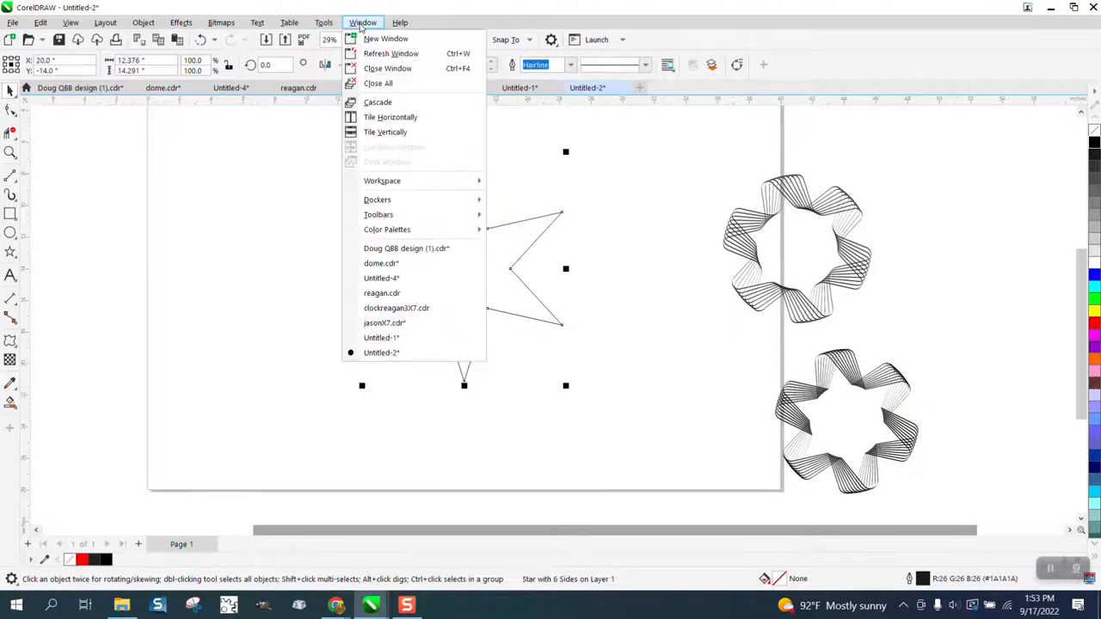
mouse_move(386, 201)
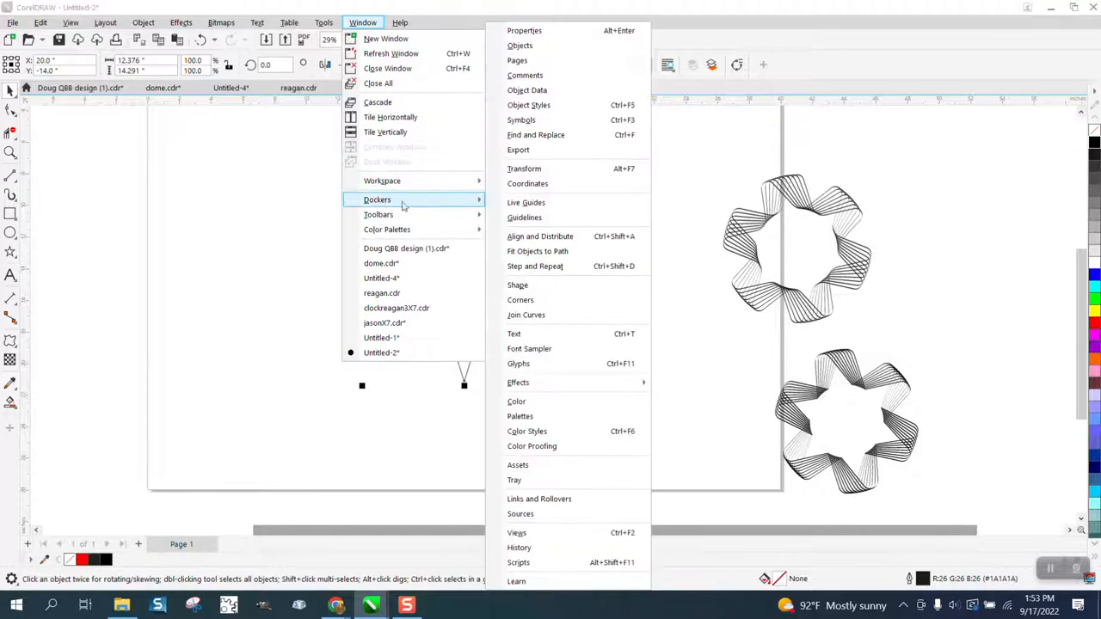
click(526, 299)
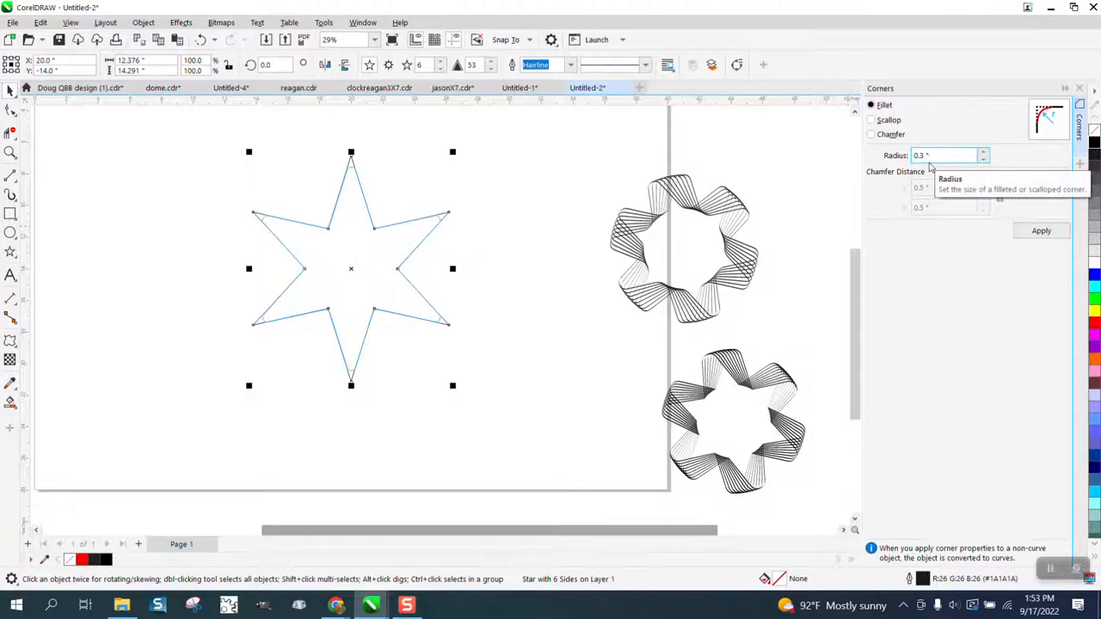
drag(937, 157, 914, 156)
key(BackSpace)
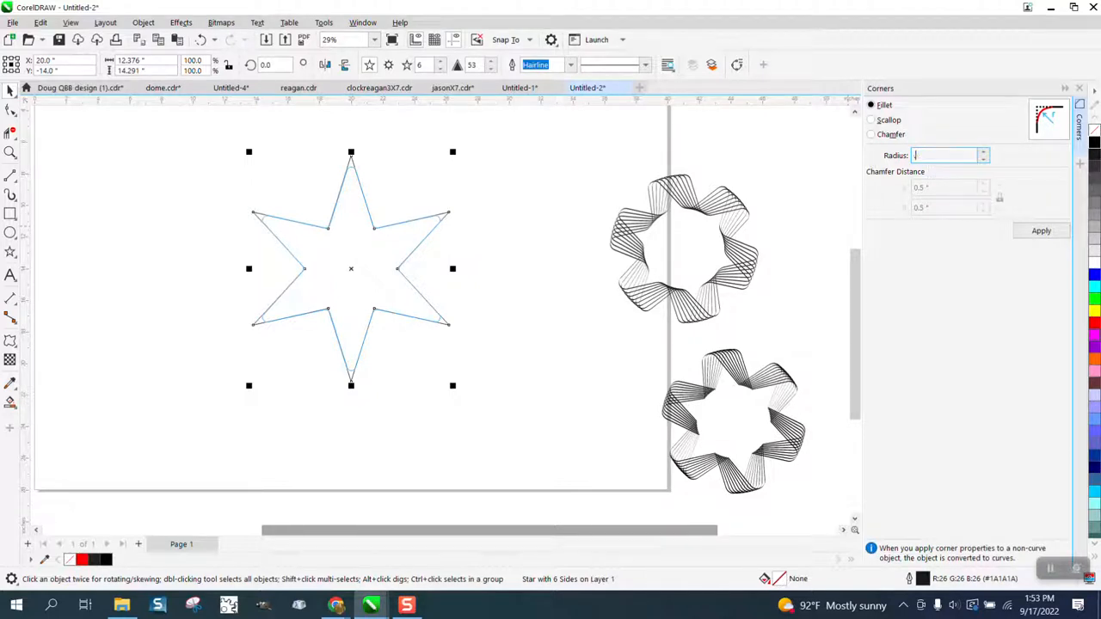
text(.5)
click(1041, 230)
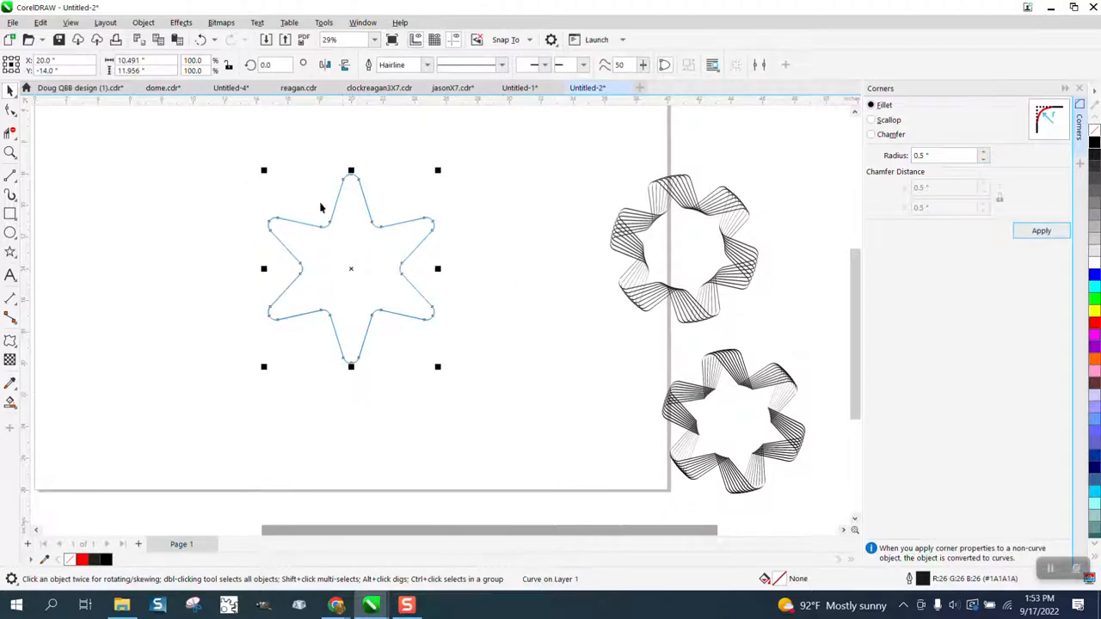
- Create eight successively rotated copies of the rounded star about its center, up to a rotation of about 17.9 degrees
click(10, 90)
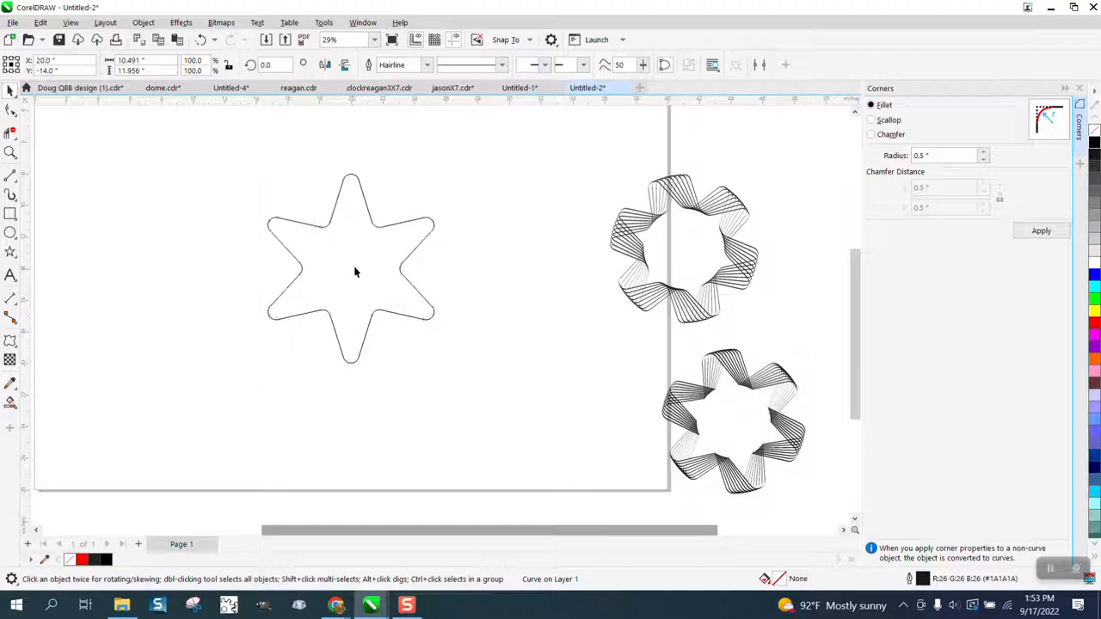
click(359, 270)
drag(438, 169, 439, 170)
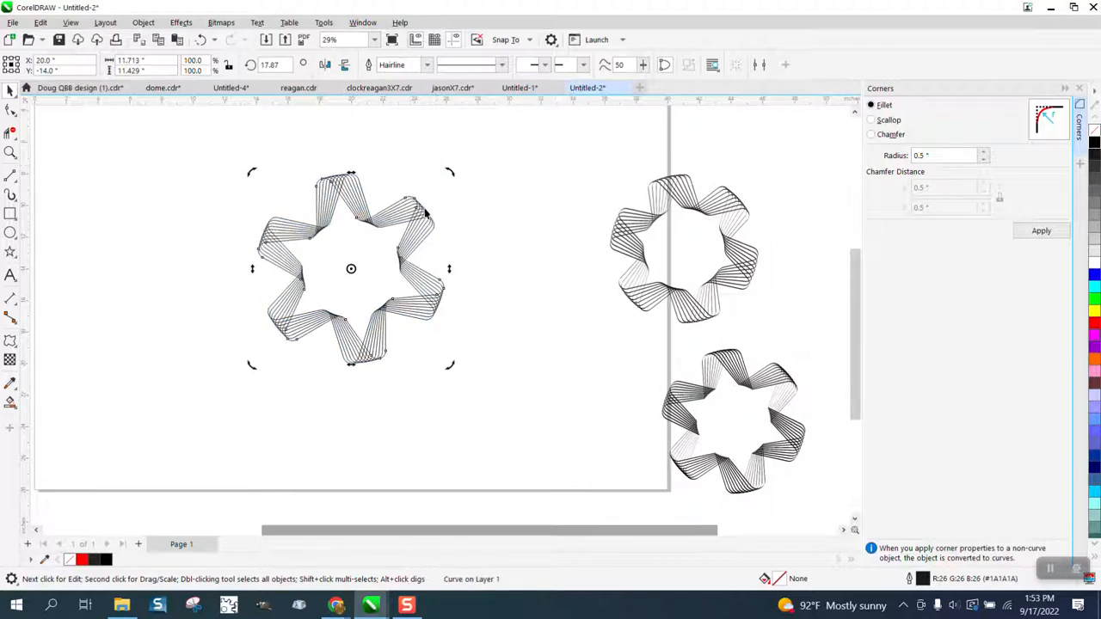
- Select all nine overlapping star curves and set their outline width to 3.0 pt
drag(228, 155, 482, 406)
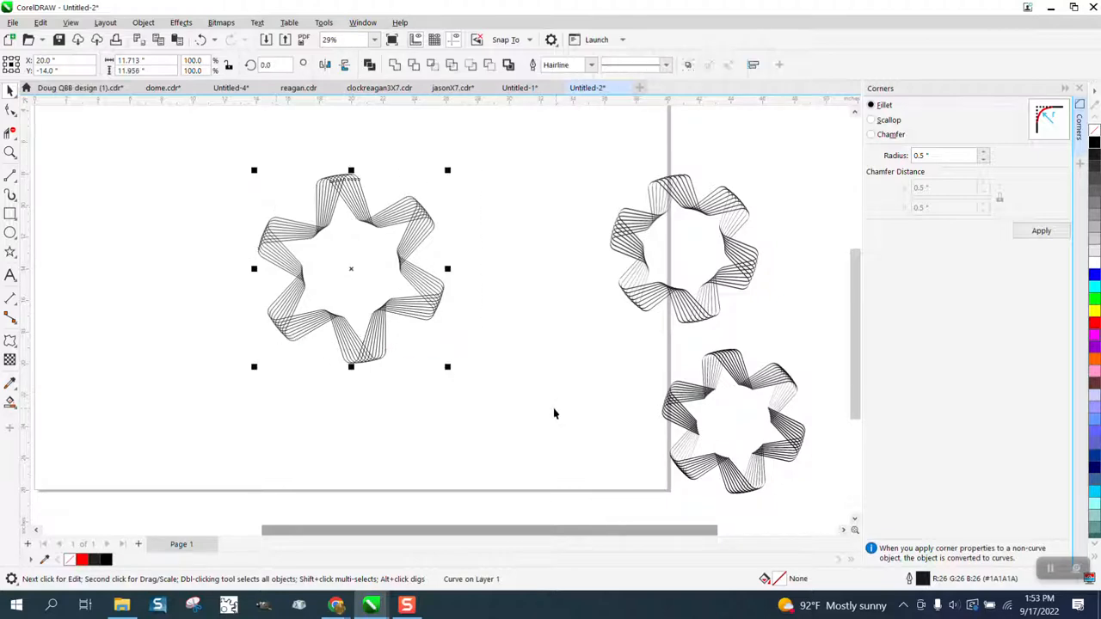
click(10, 155)
drag(309, 170, 442, 242)
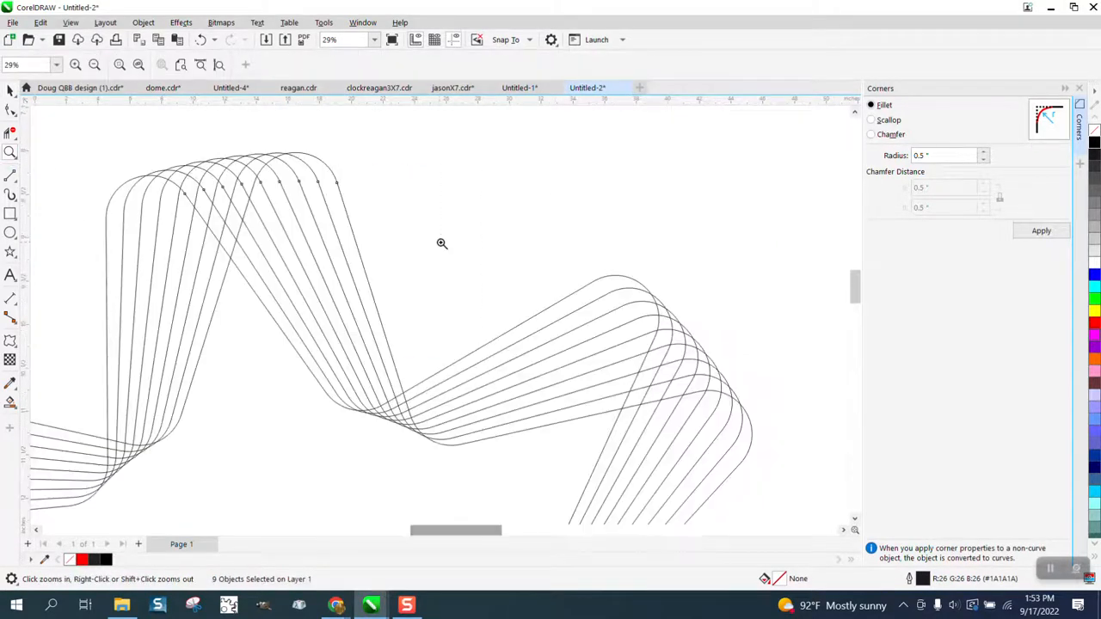
scroll(347, 196, down, 3)
scroll(349, 193, down, 4)
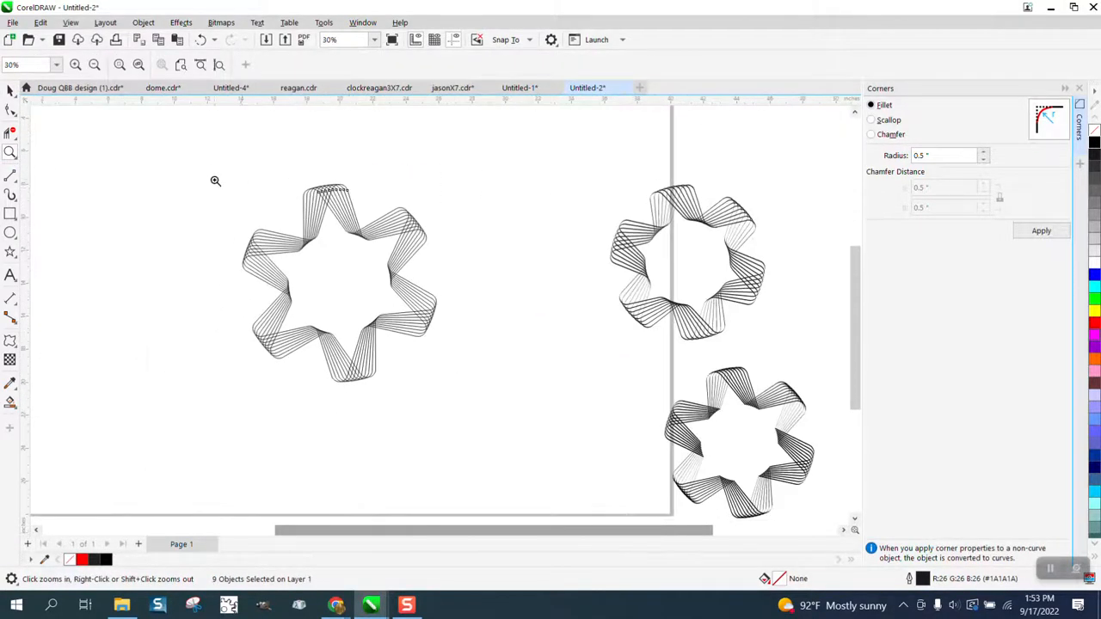
click(10, 90)
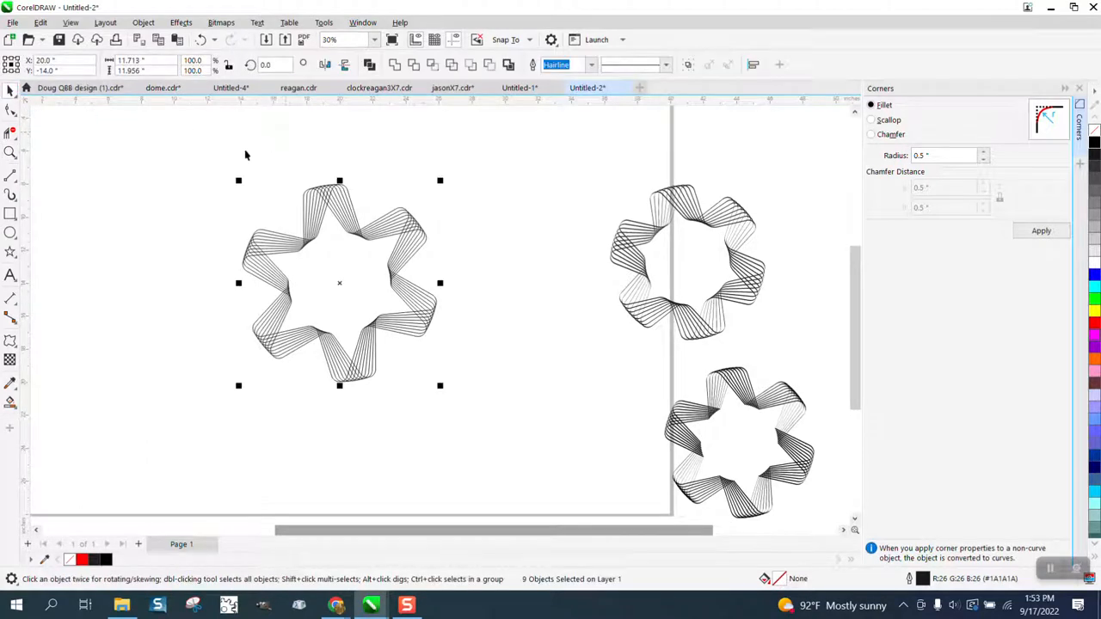
drag(178, 152, 579, 461)
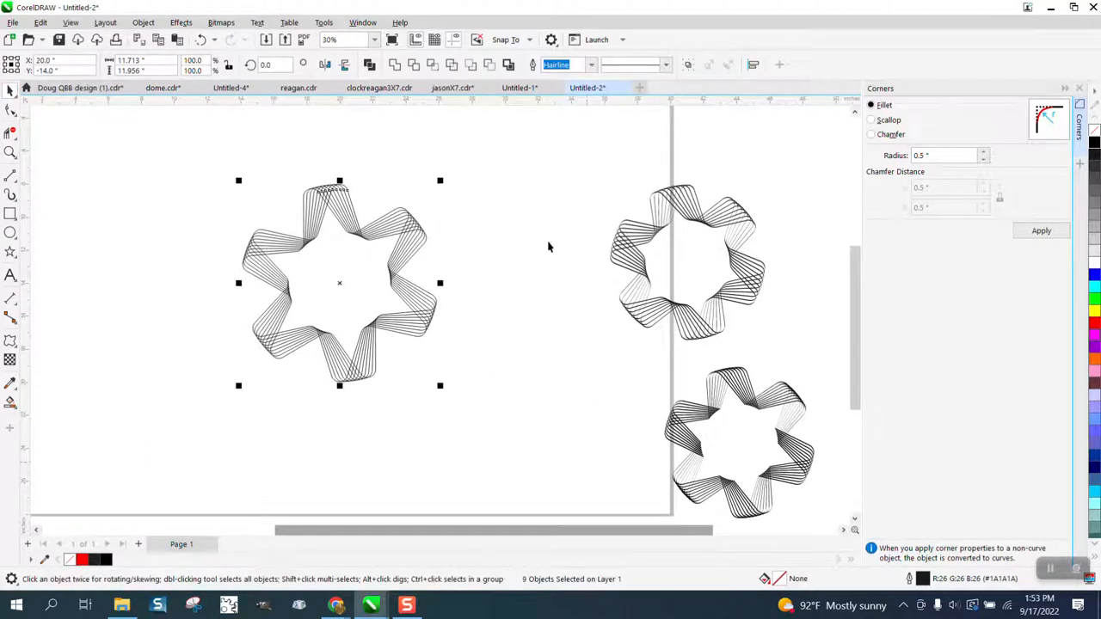
click(592, 66)
click(556, 153)
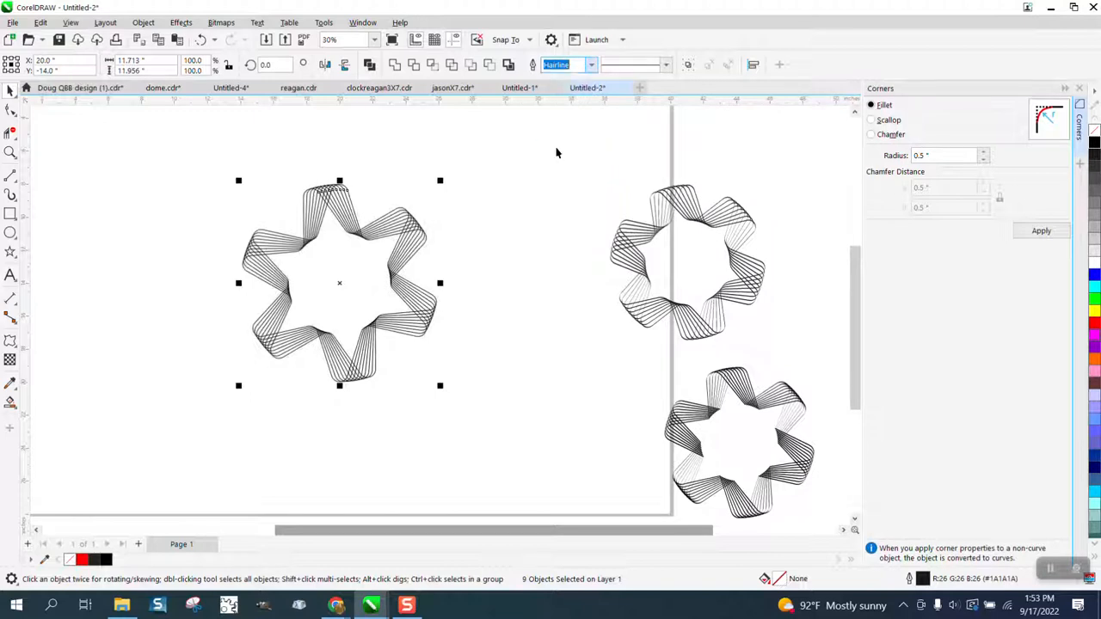
- Open the Outline Pen settings for the nine star curves, keeping their upper points in view beside the dialog
click(10, 153)
drag(292, 174, 397, 274)
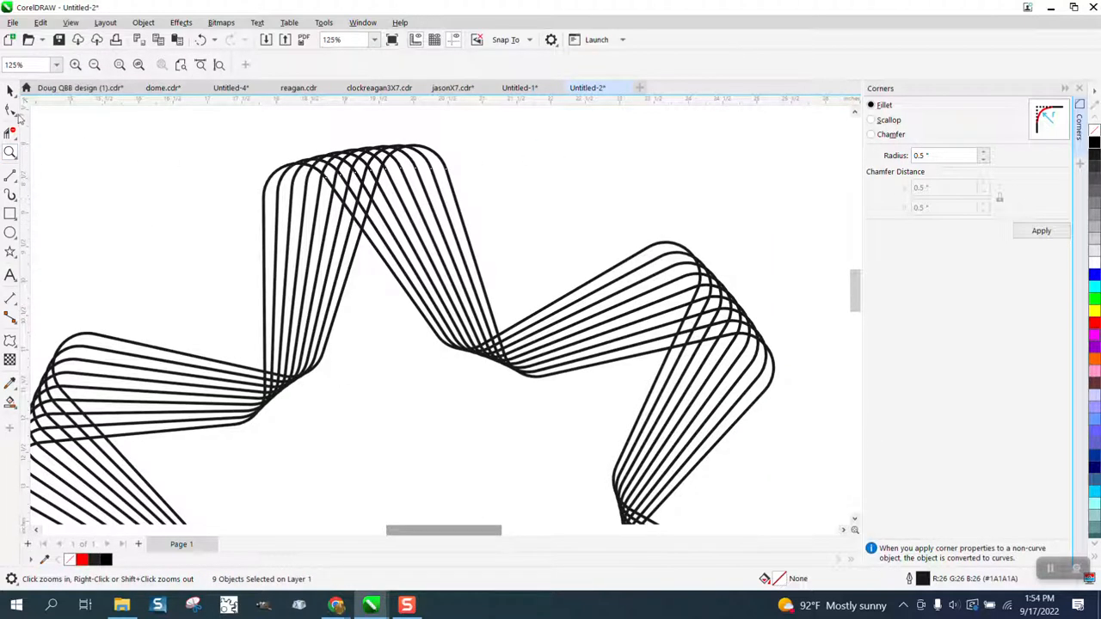
click(10, 91)
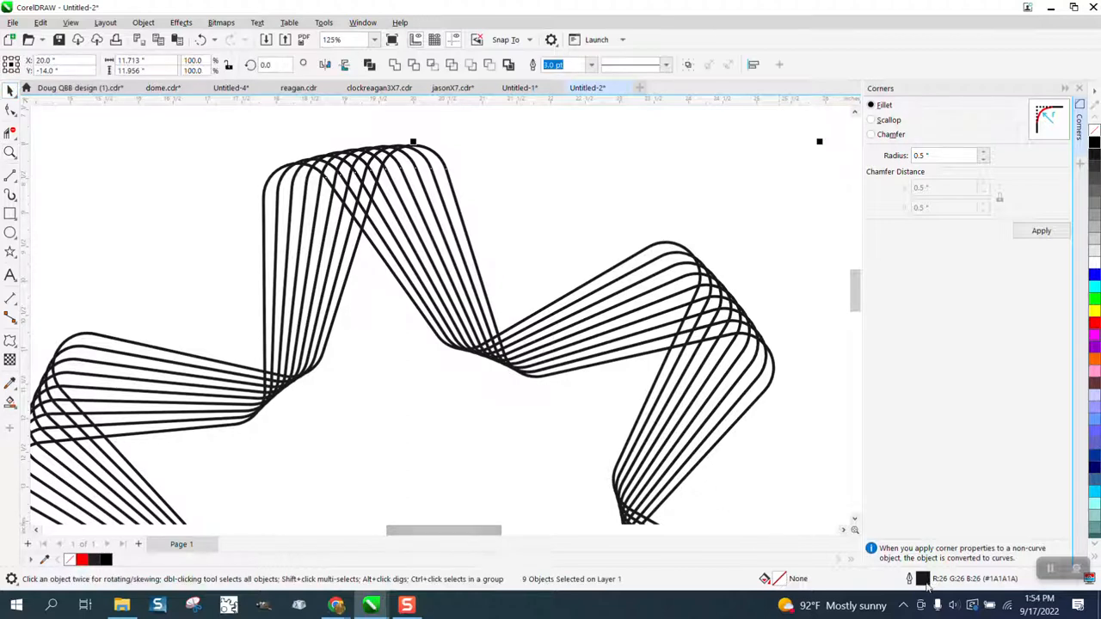
double_click(924, 580)
drag(559, 193, 732, 166)
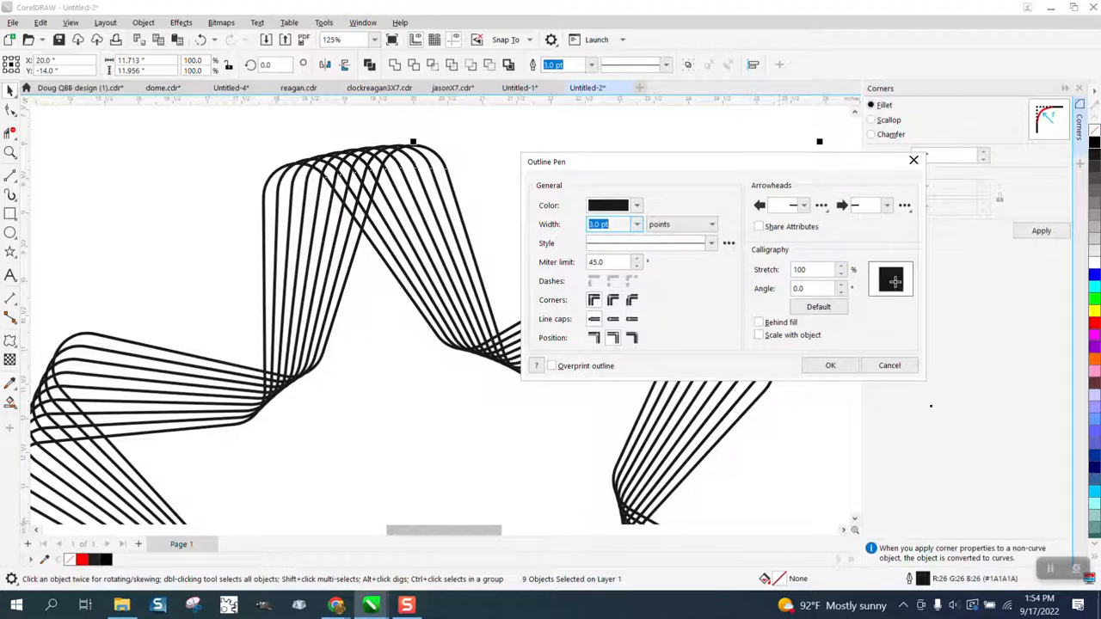
- Try several calligraphic nib shapes on the star outlines, from 90% stretch at 88.3° to 26% stretch at 26.6°
drag(895, 282, 909, 279)
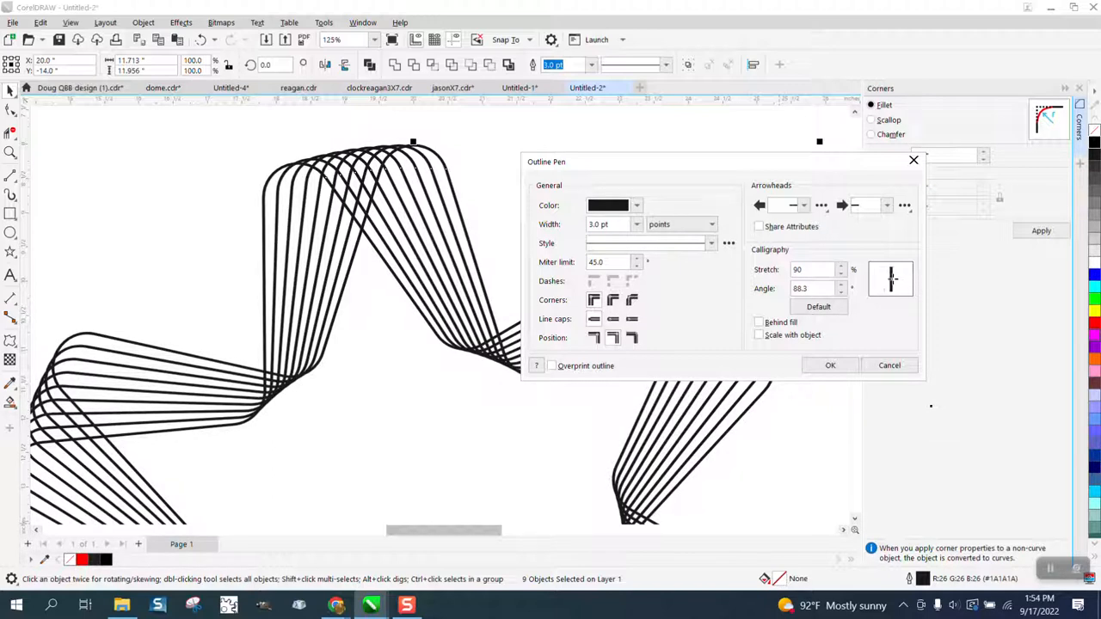
drag(892, 278, 890, 279)
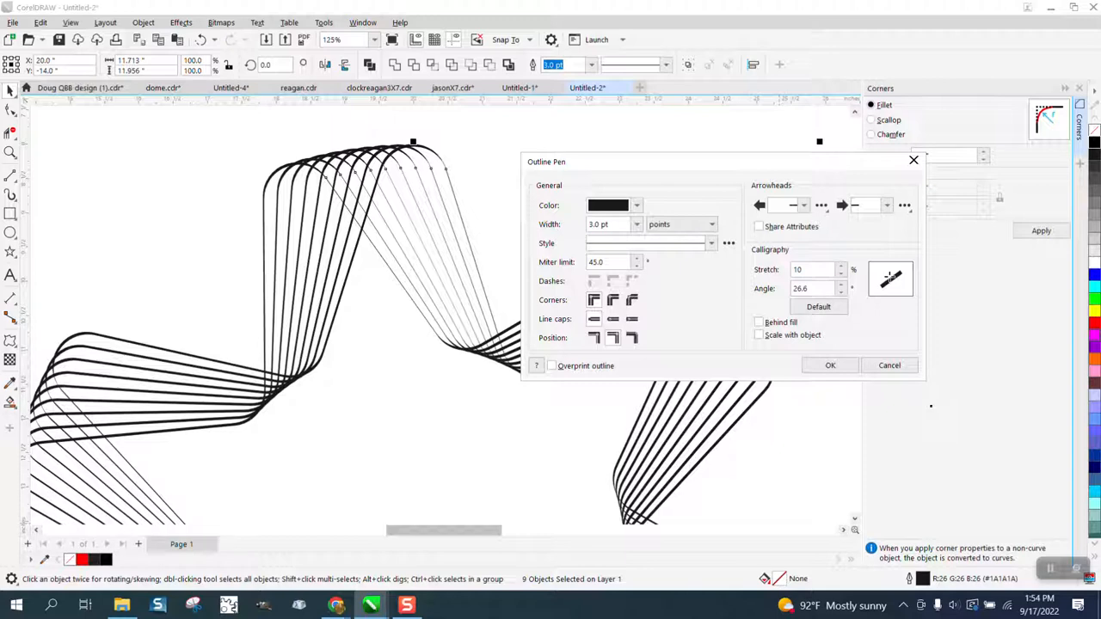
drag(892, 277, 892, 279)
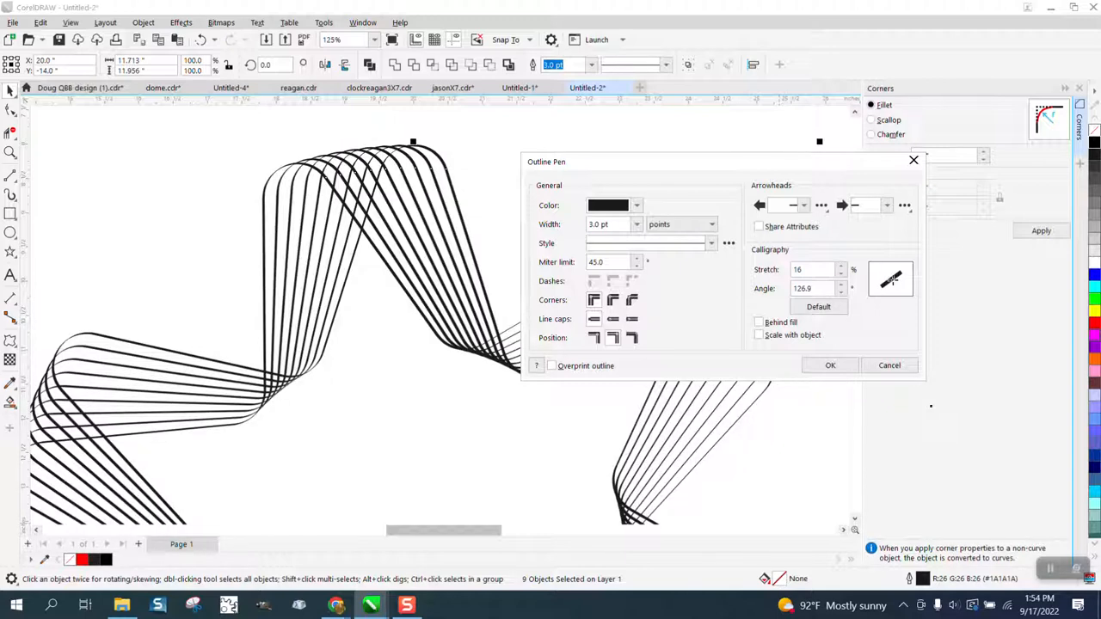
drag(892, 278, 895, 280)
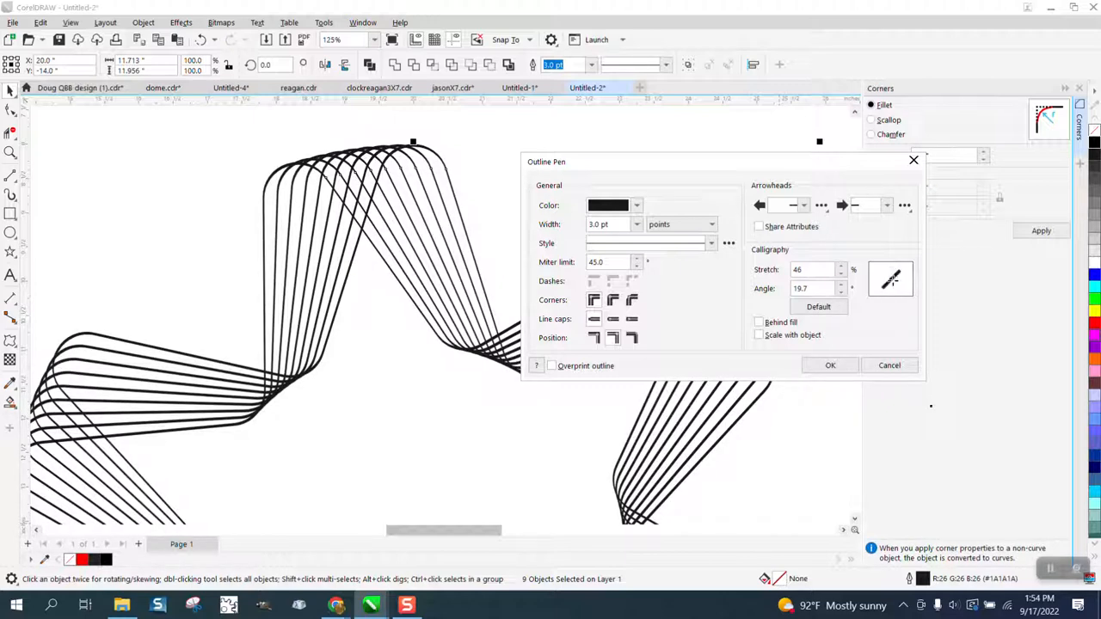
drag(891, 278, 892, 278)
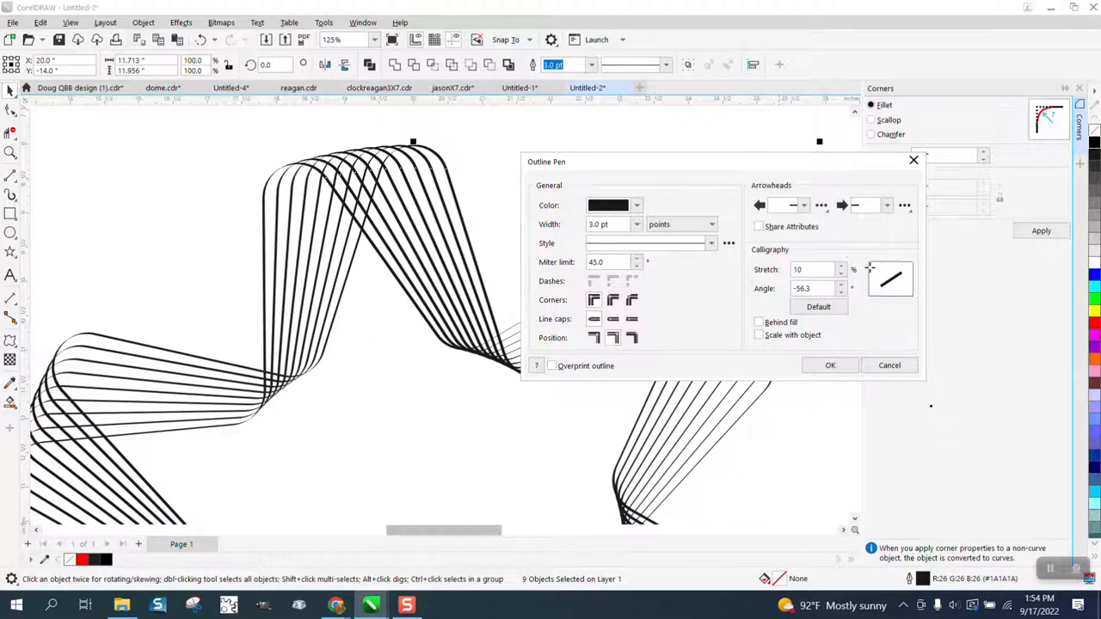
drag(896, 275, 895, 277)
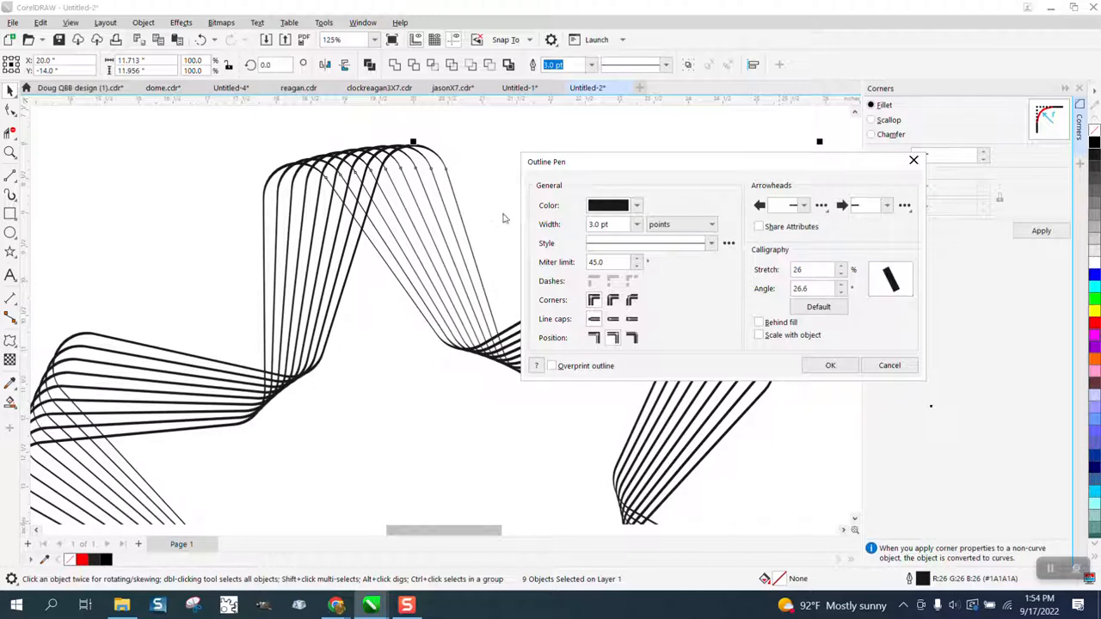
- Set the calligraphic nib for the star outlines to 10% stretch at a 90.0° angle
click(893, 278)
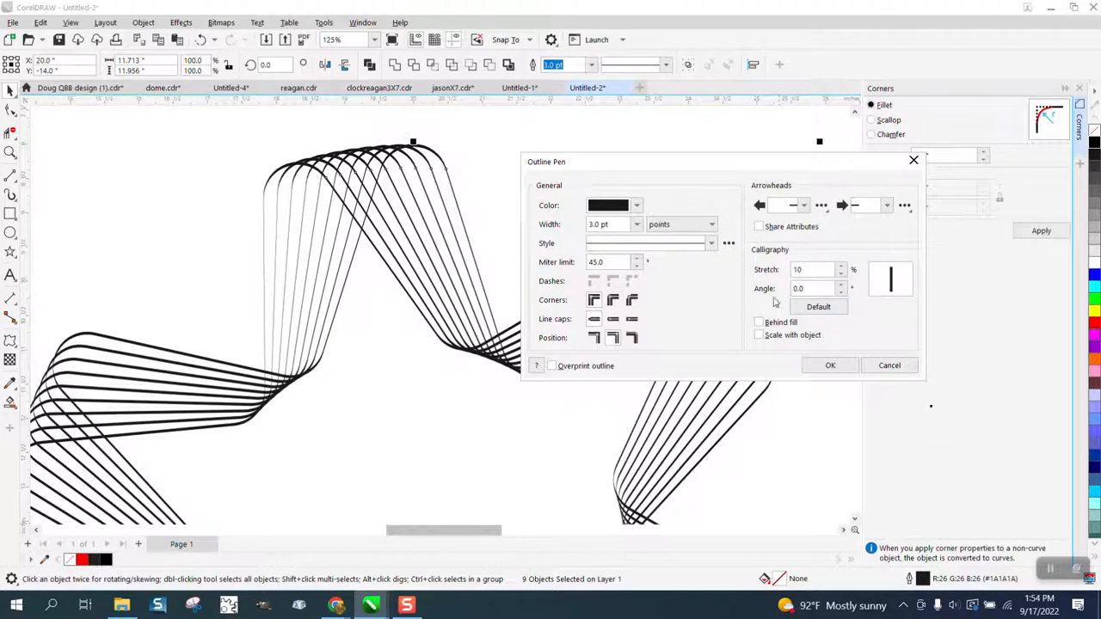
click(892, 272)
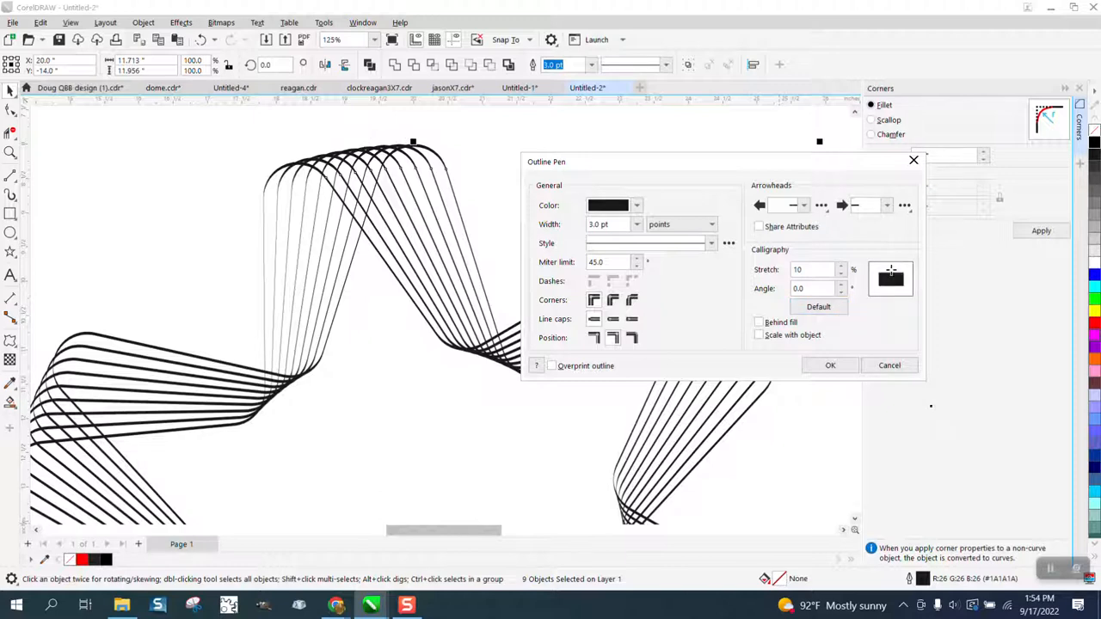
click(891, 276)
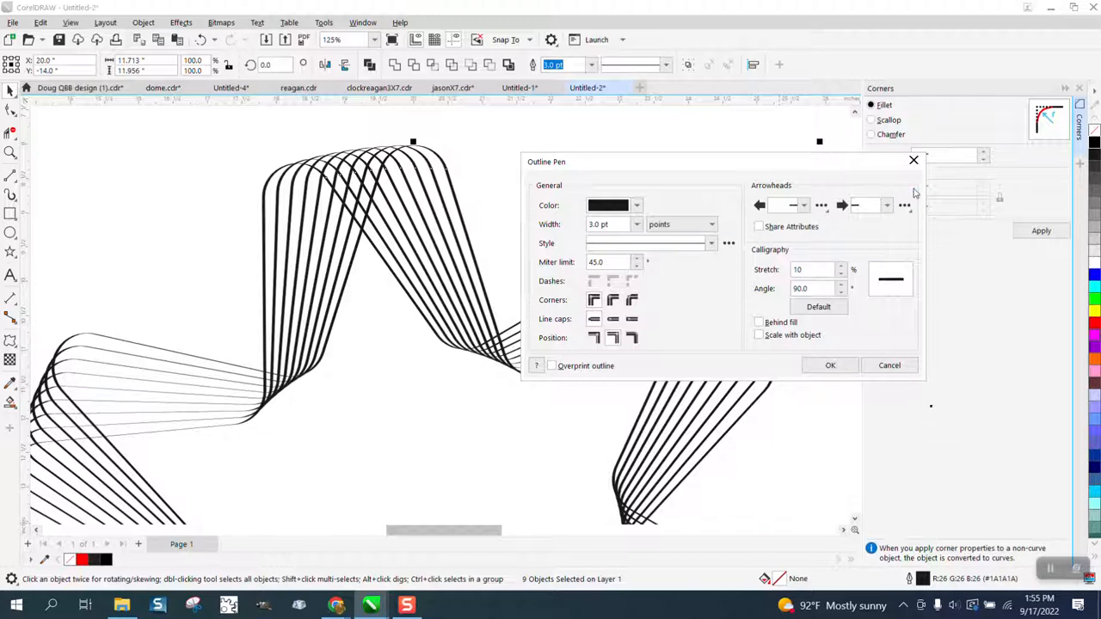
- Set the calligraphic nib angle for the nine star outlines to -33.7° at 10% stretch and apply it
drag(883, 166, 866, 149)
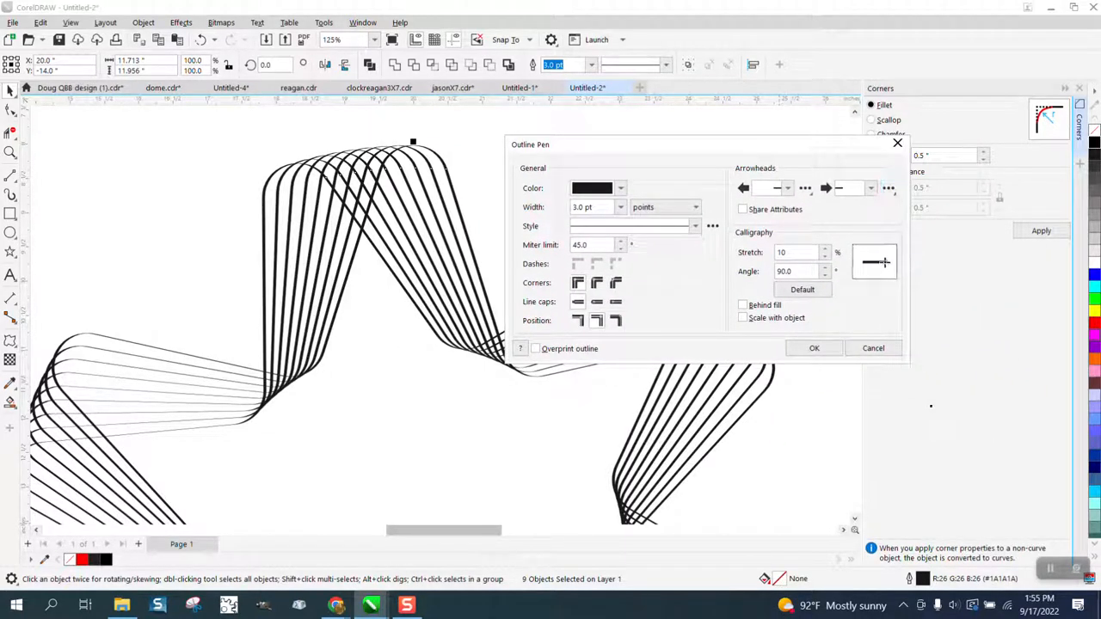
drag(883, 261, 875, 261)
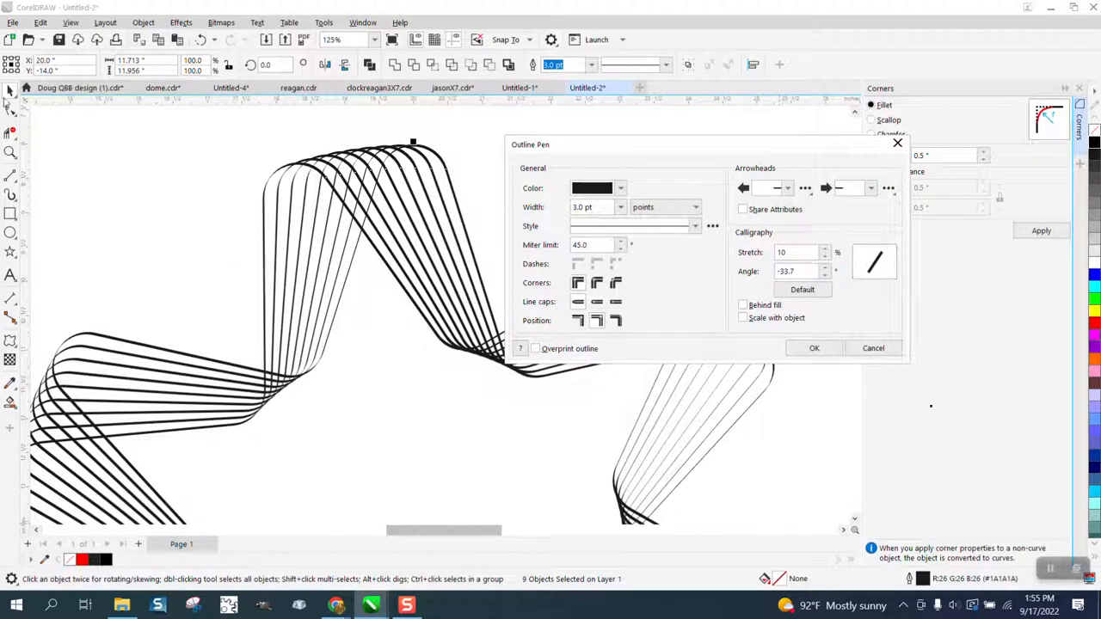
click(833, 352)
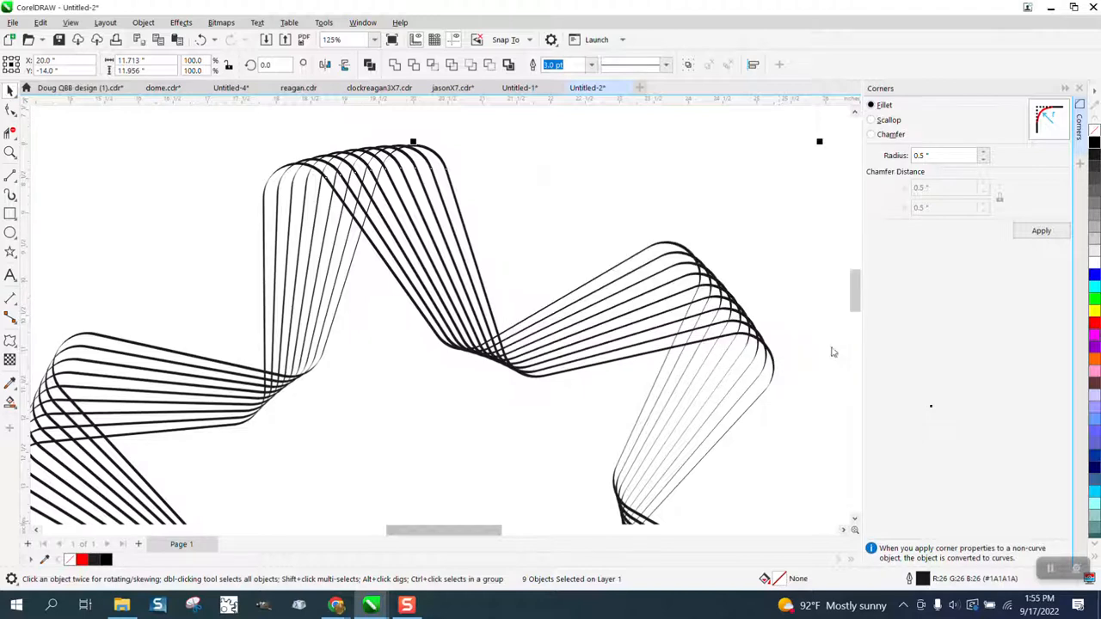
- Draw a rectangle about 15.9 by 13.8 inches around the whole star design and fill it with black
scroll(397, 246, down, 4)
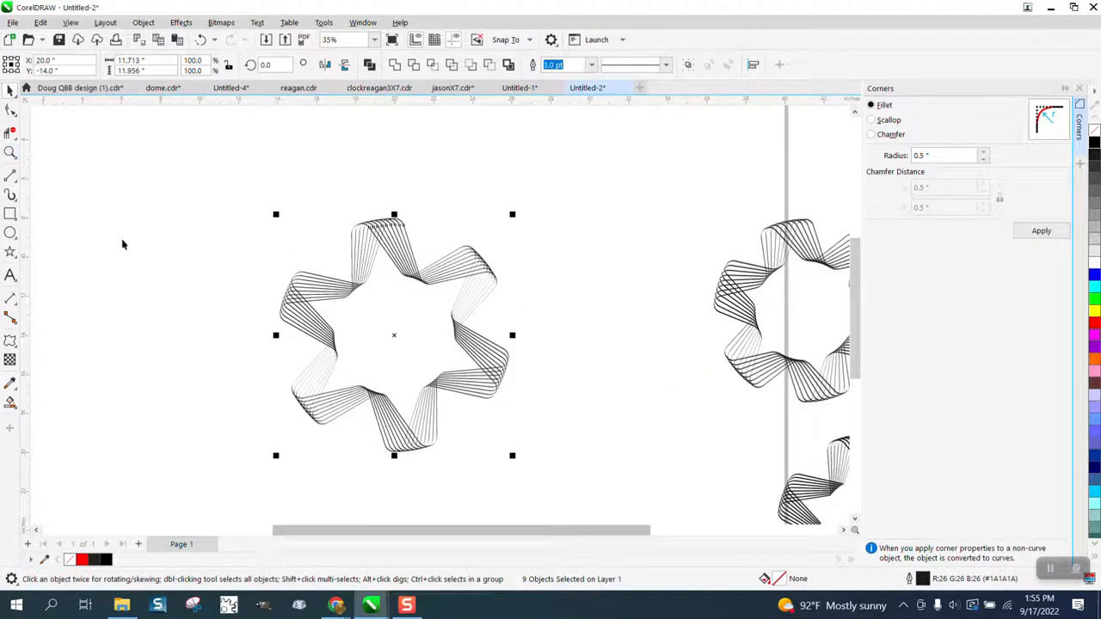
click(11, 215)
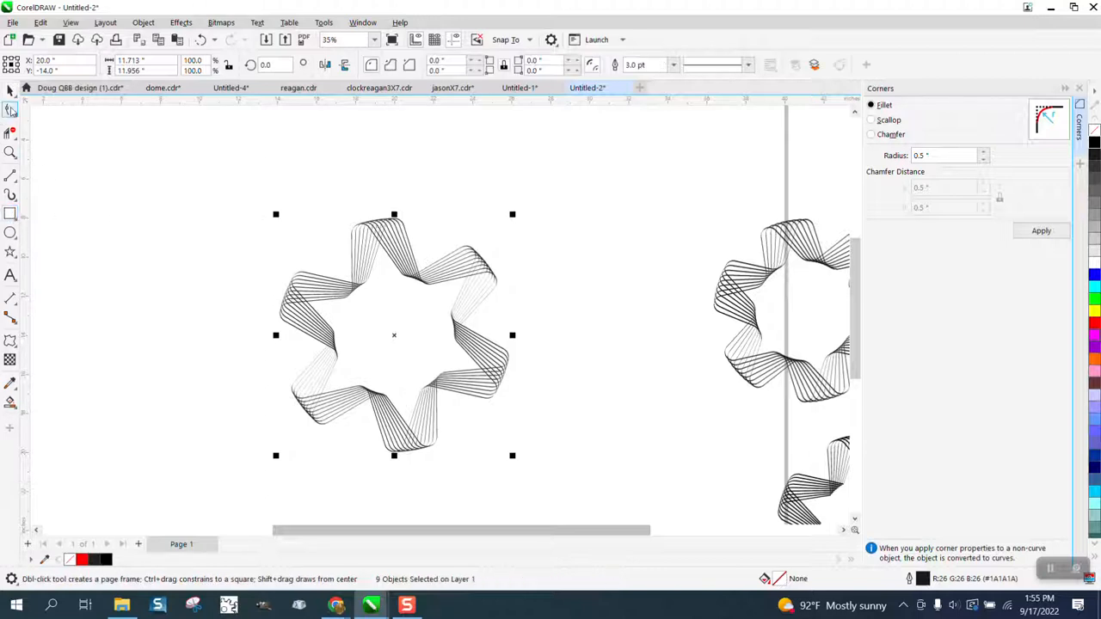
key(space)
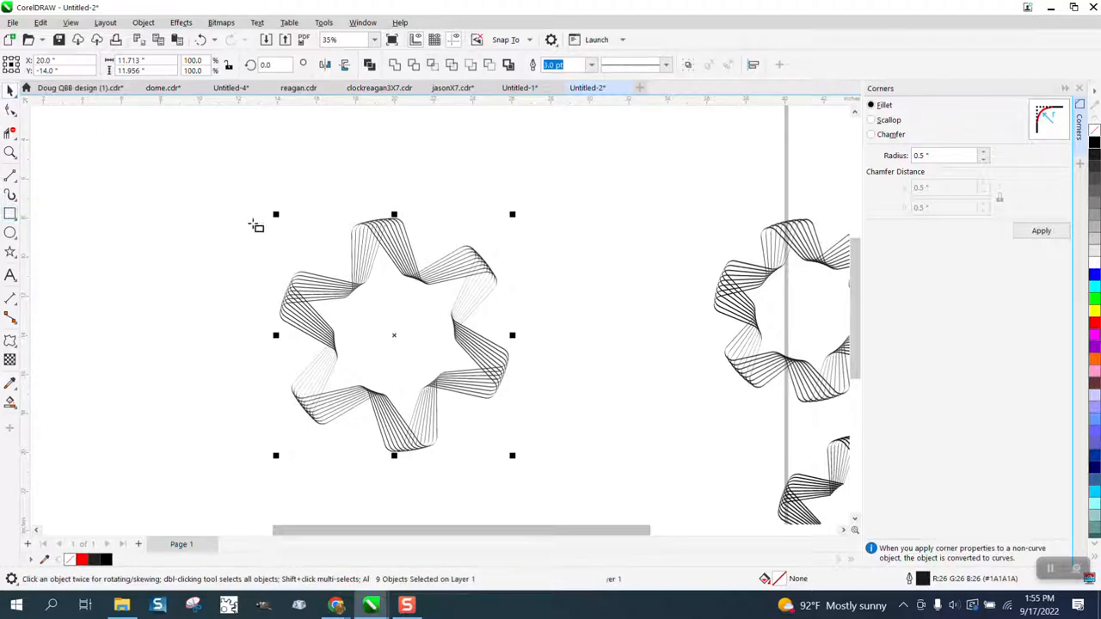
key(space)
drag(252, 203, 566, 474)
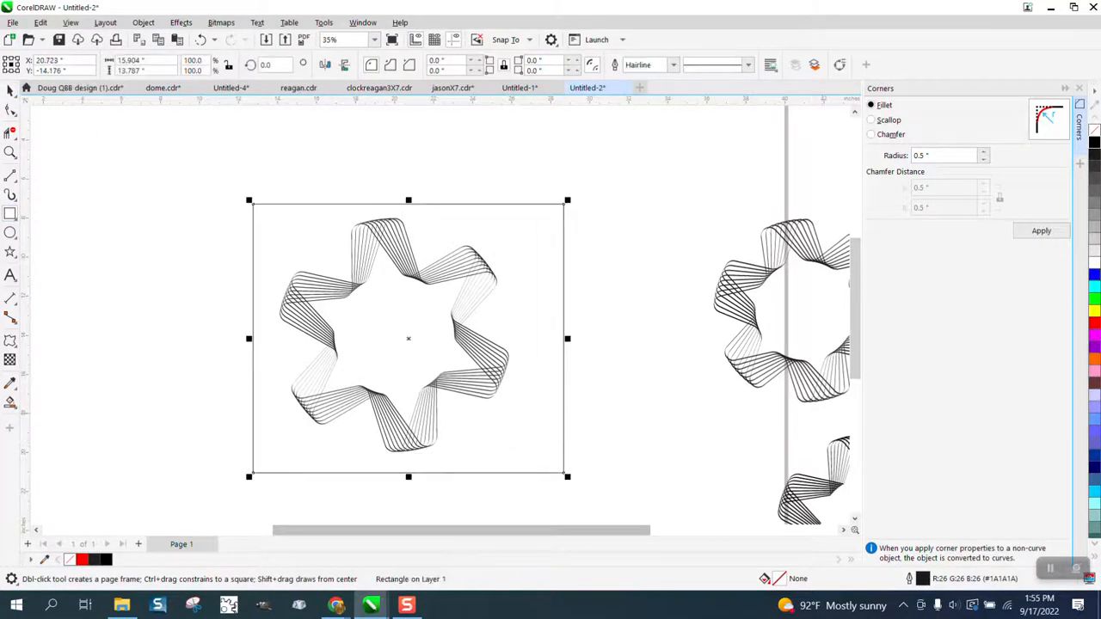
click(1094, 142)
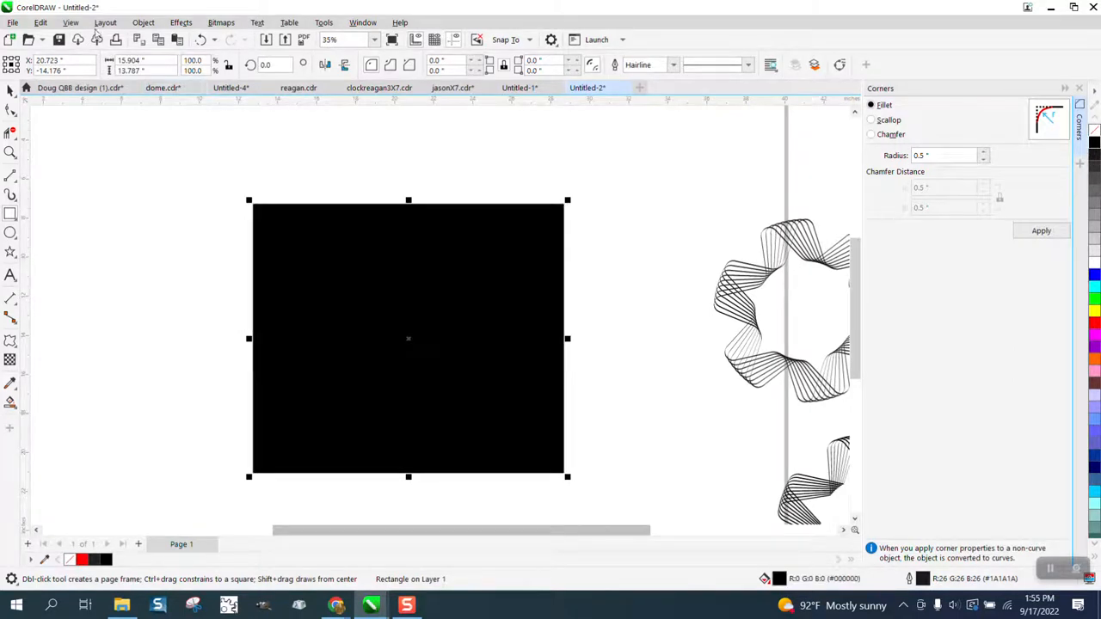
- Send the black rectangle to the back of the page, behind the star curves
click(143, 23)
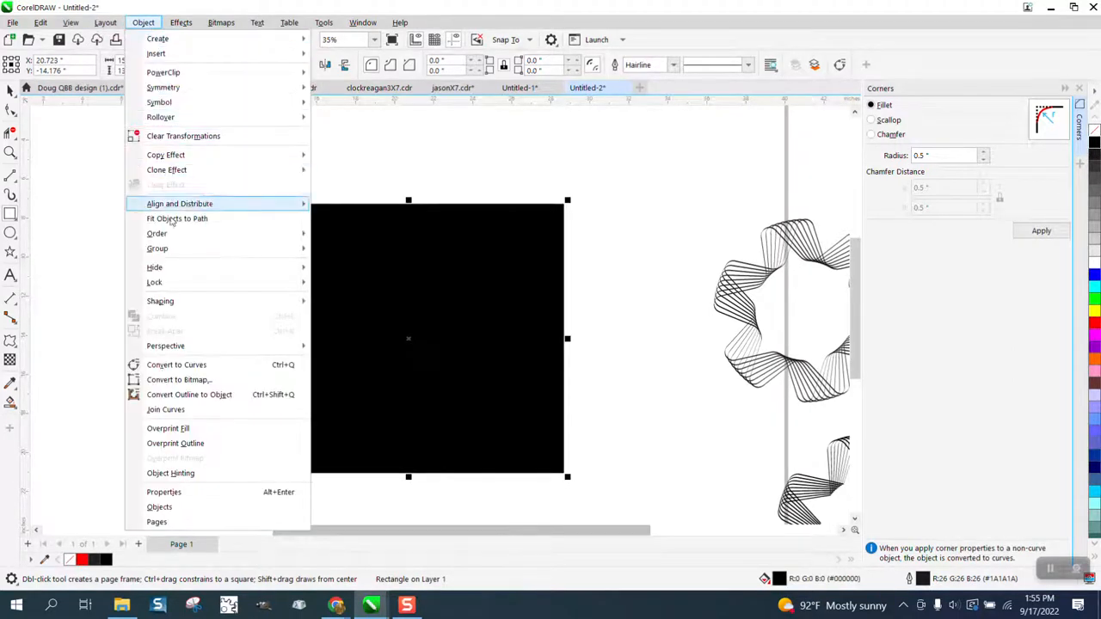
mouse_move(170, 235)
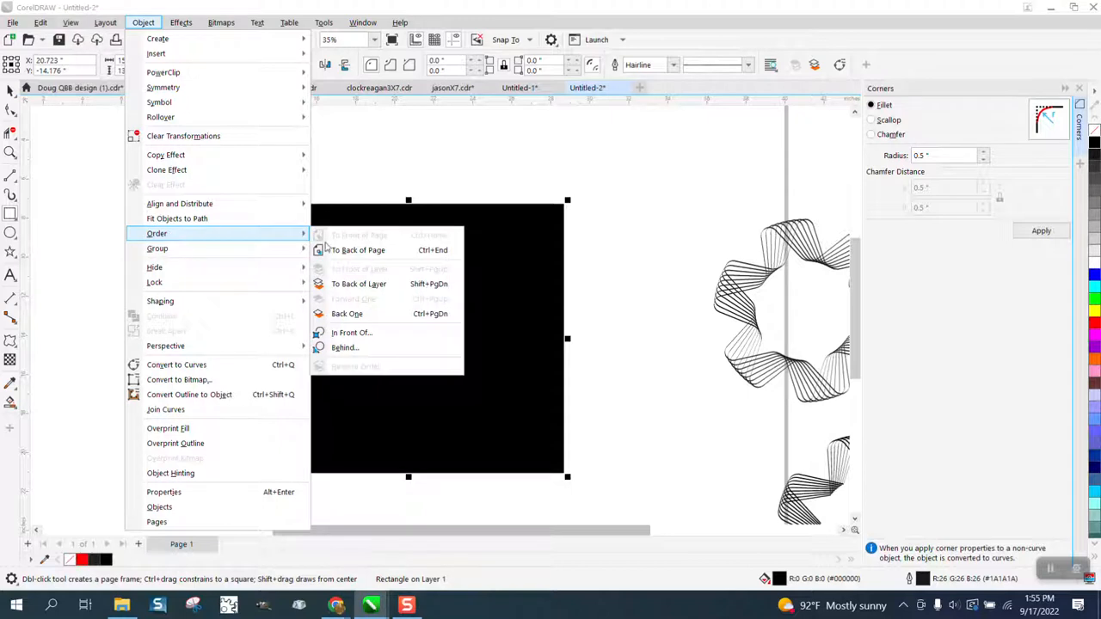
click(353, 250)
- Select all nine star curves inside the black rectangle and change their outline color to white
click(13, 90)
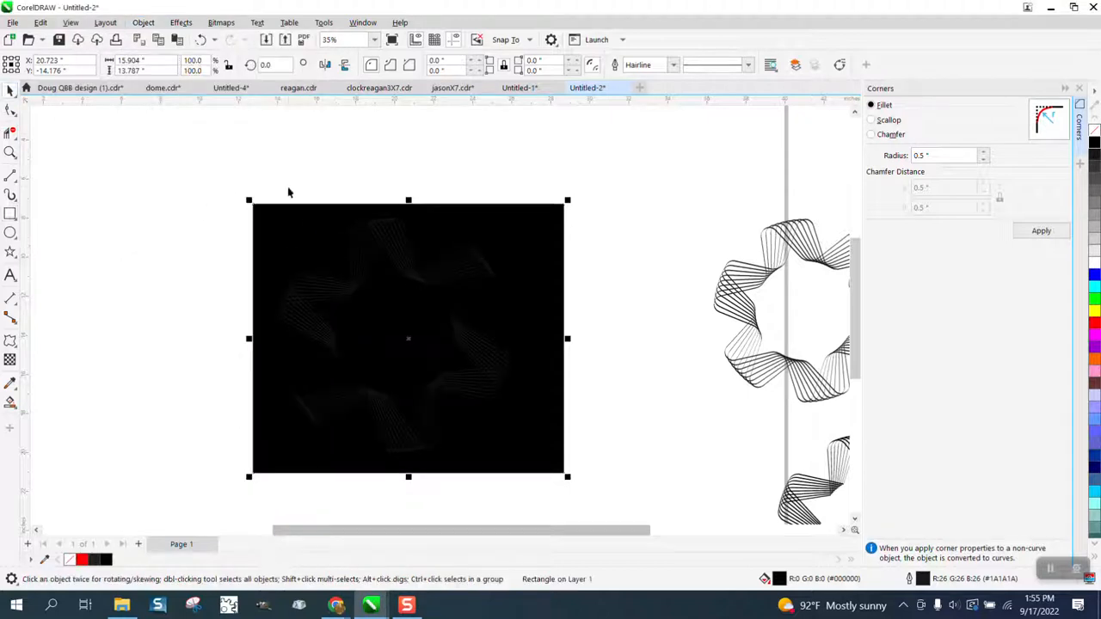
drag(269, 180, 554, 506)
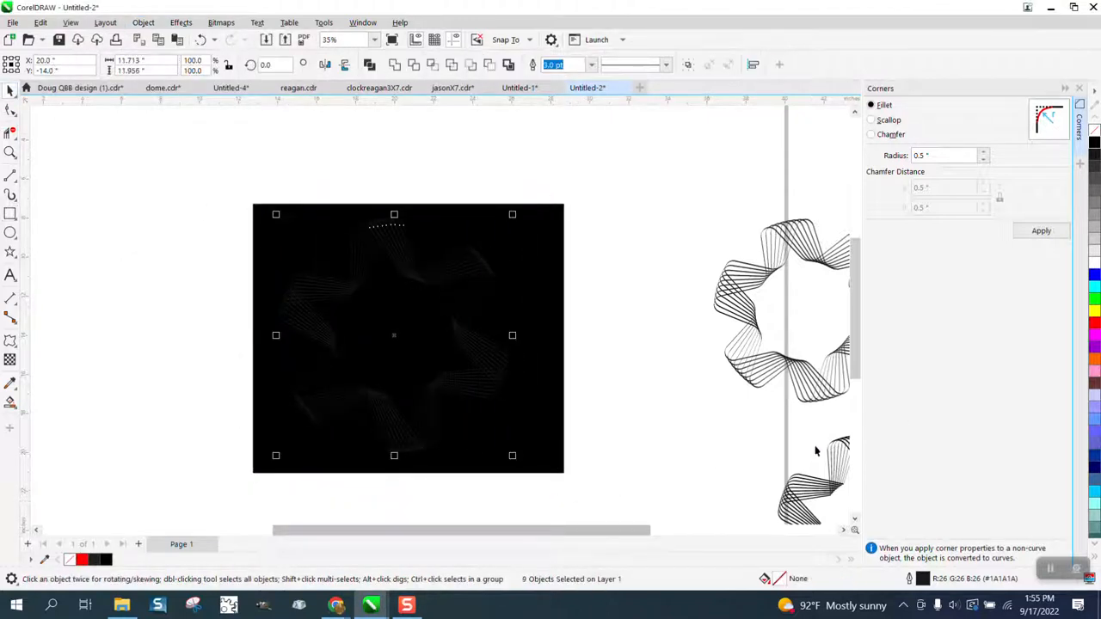
right_click(1095, 267)
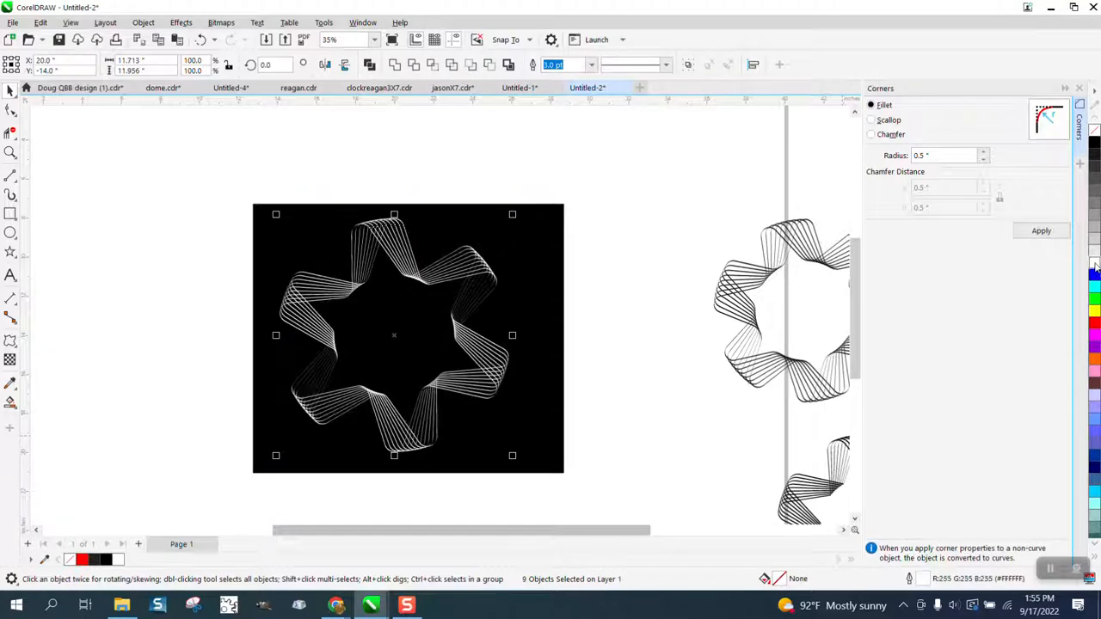
click(10, 154)
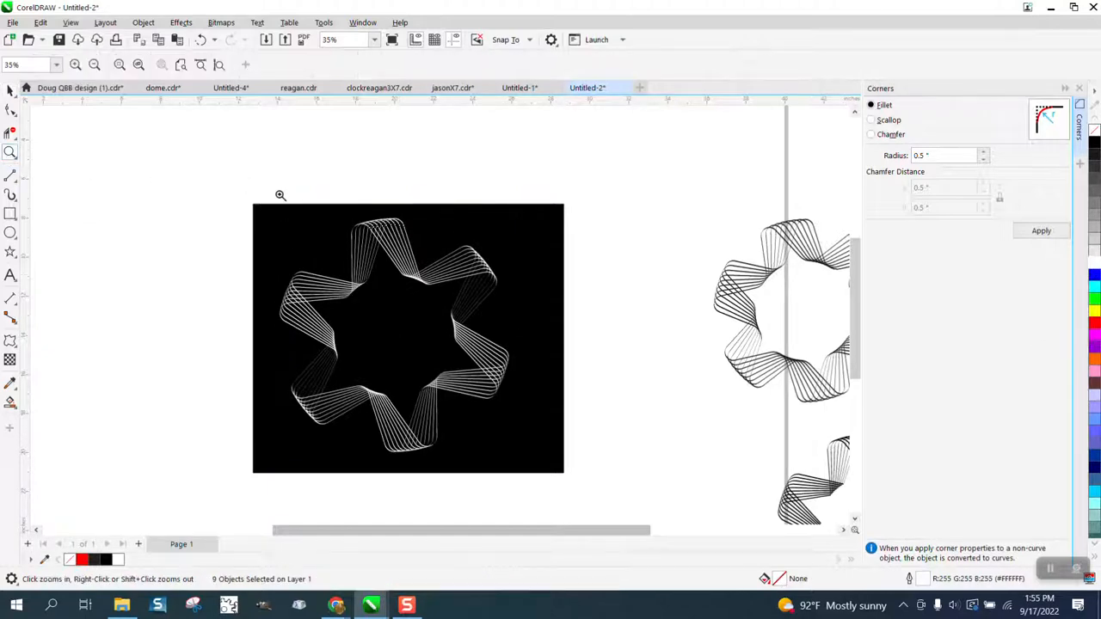
drag(281, 197, 482, 291)
right_click(309, 213)
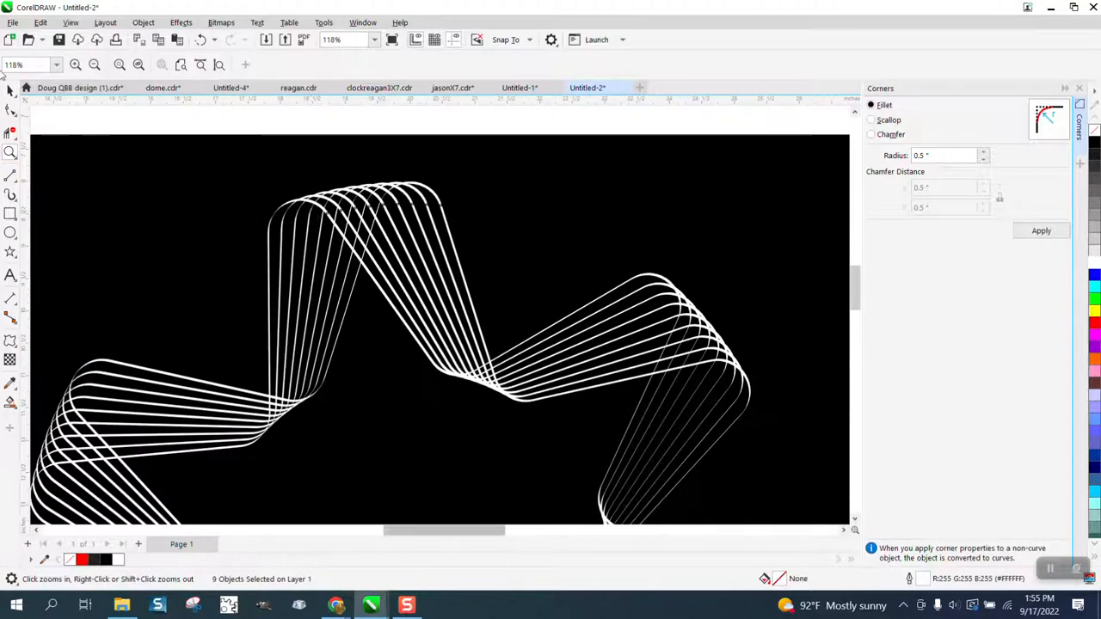
click(10, 89)
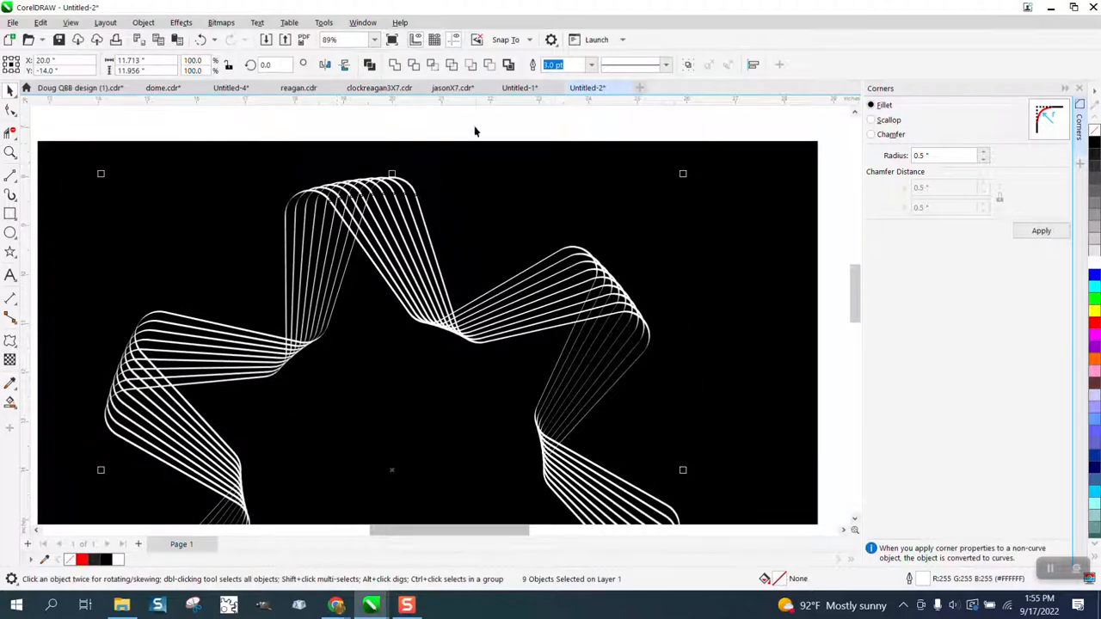
click(474, 125)
- Change the outline of the single star curve at the right edge of the uppermost point's band to blue
scroll(465, 131, down, 2)
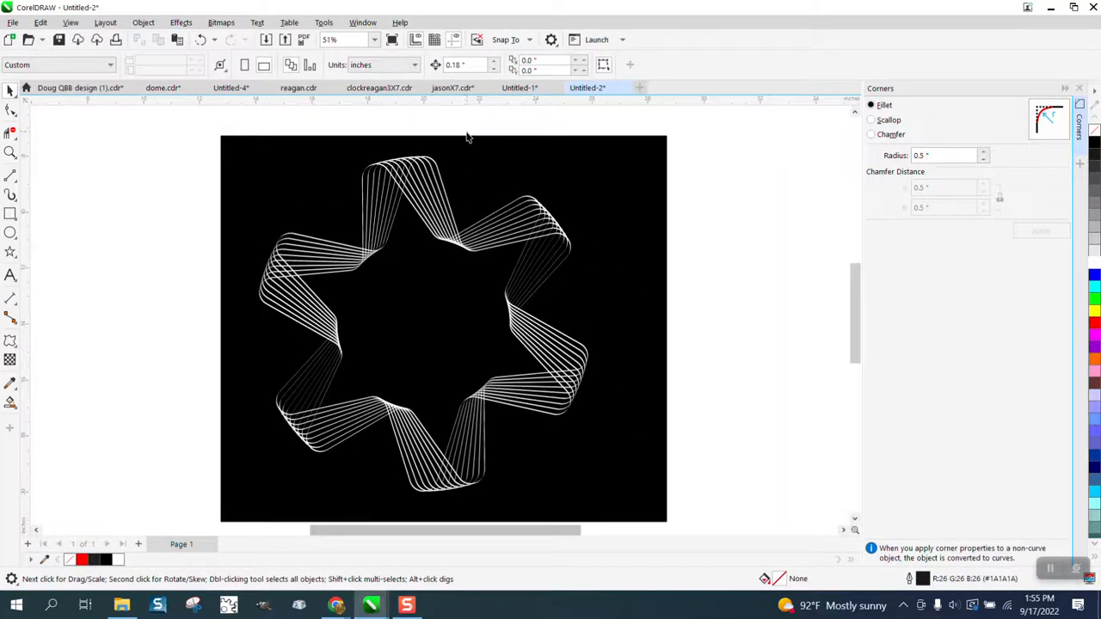
click(440, 180)
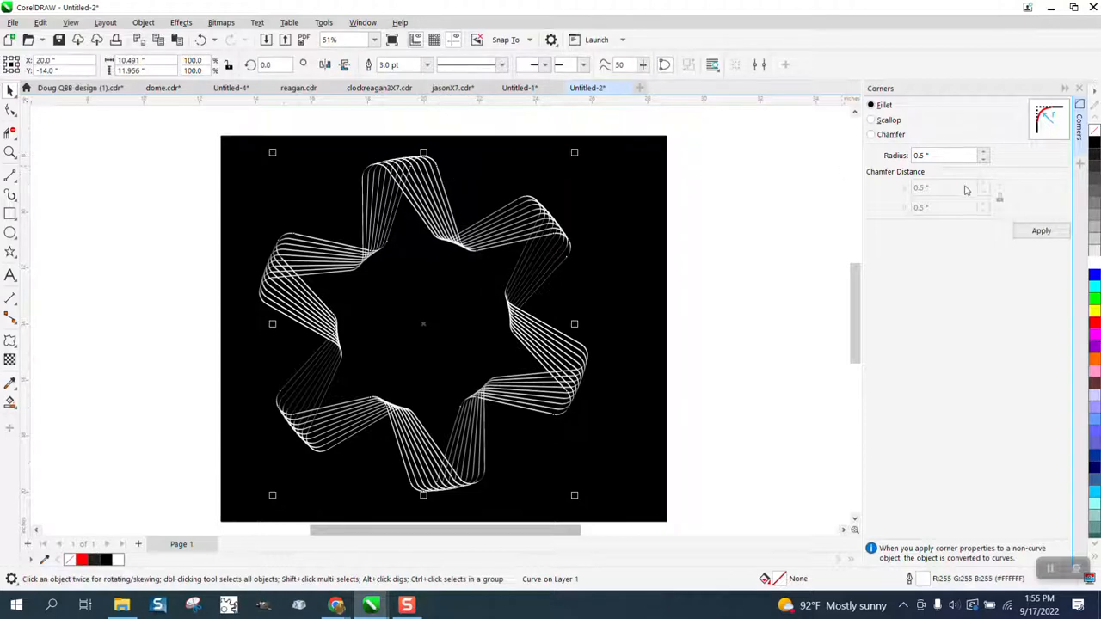
right_click(1095, 277)
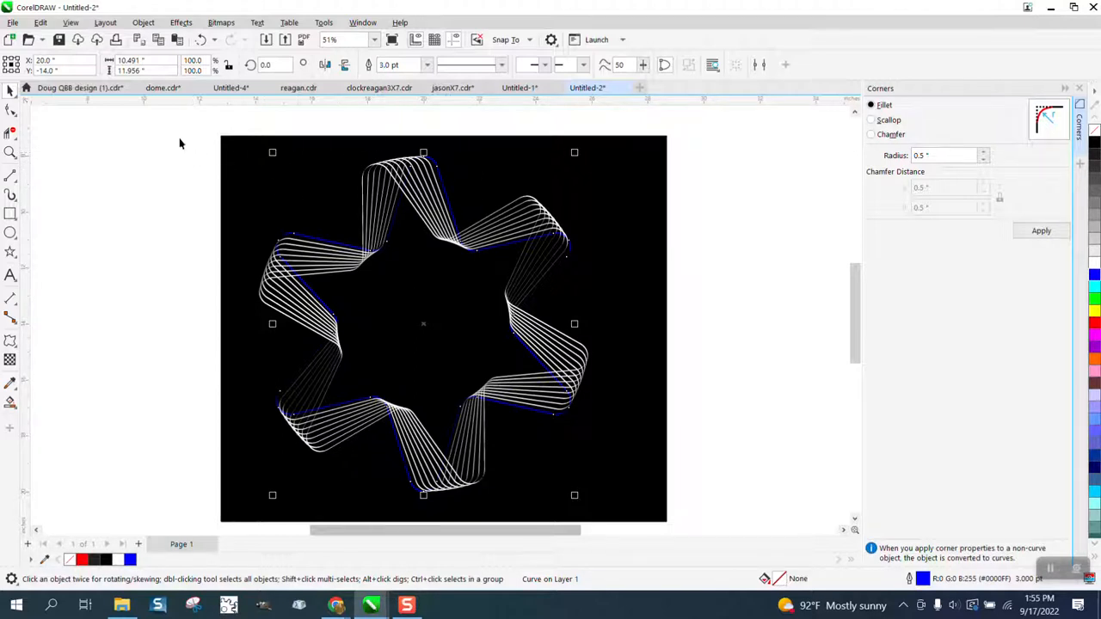
click(229, 157)
click(10, 153)
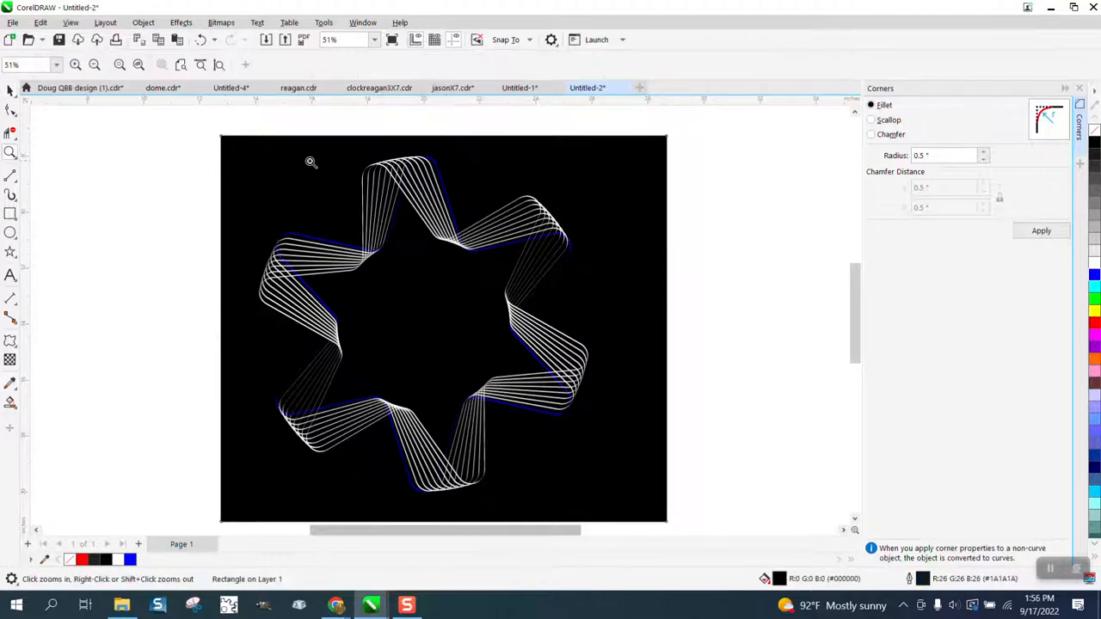
drag(273, 160, 664, 506)
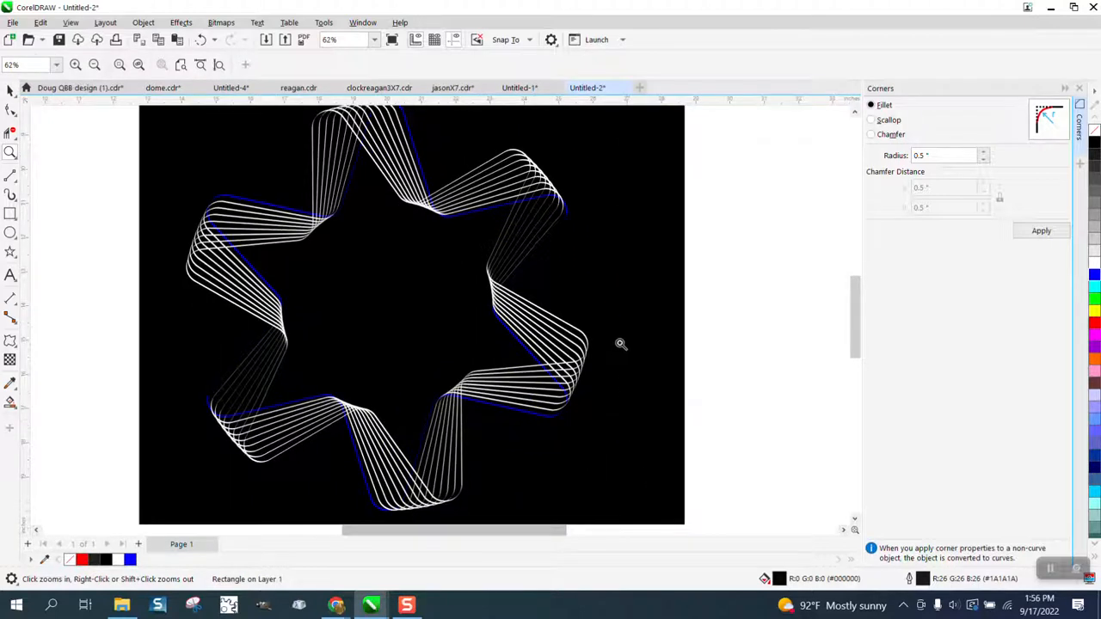